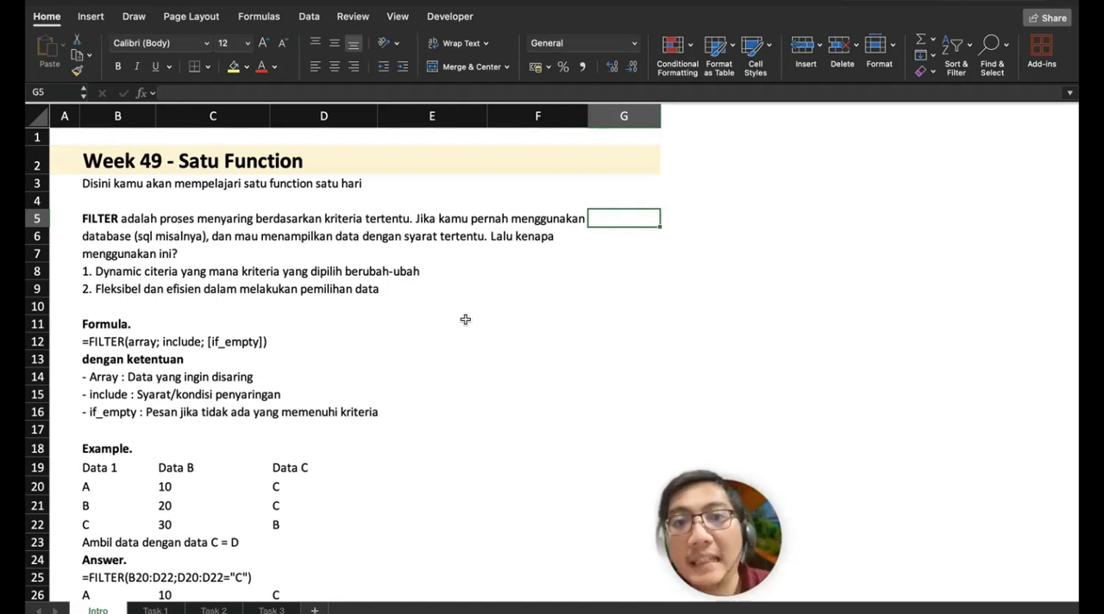
Step: Examine the Intro sheet's FILTER explanation and the three columns of its example table
click(969, 48)
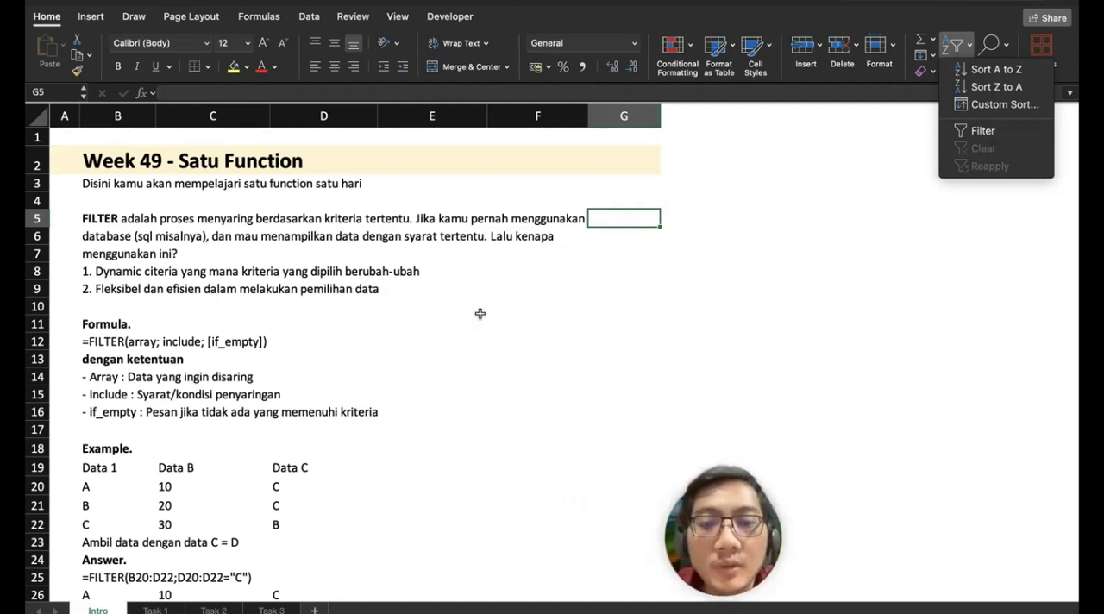
click(257, 315)
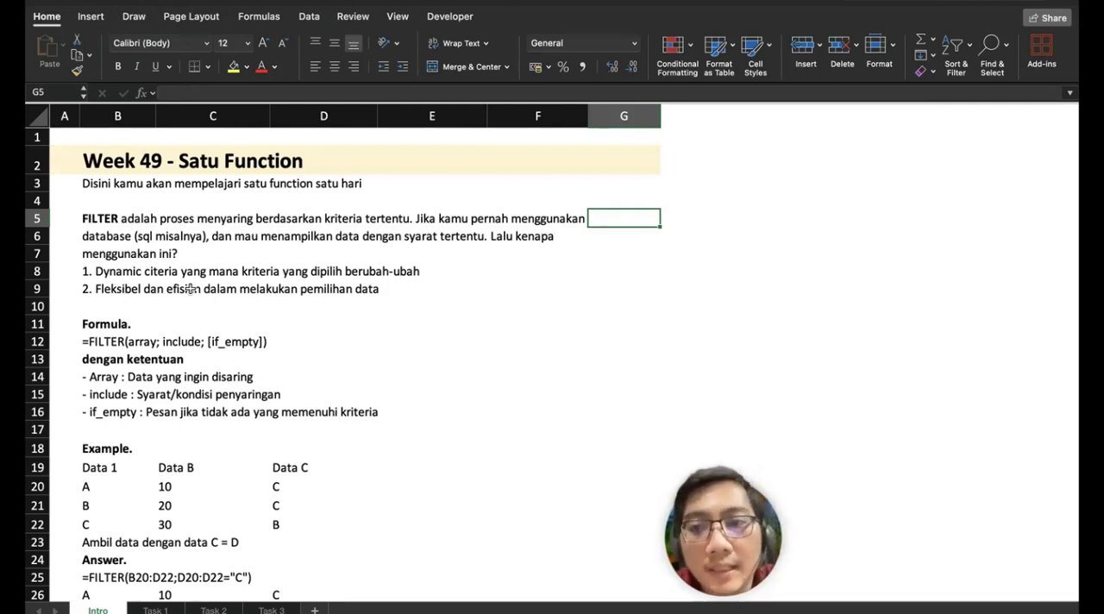
scroll(190, 288, down, 5)
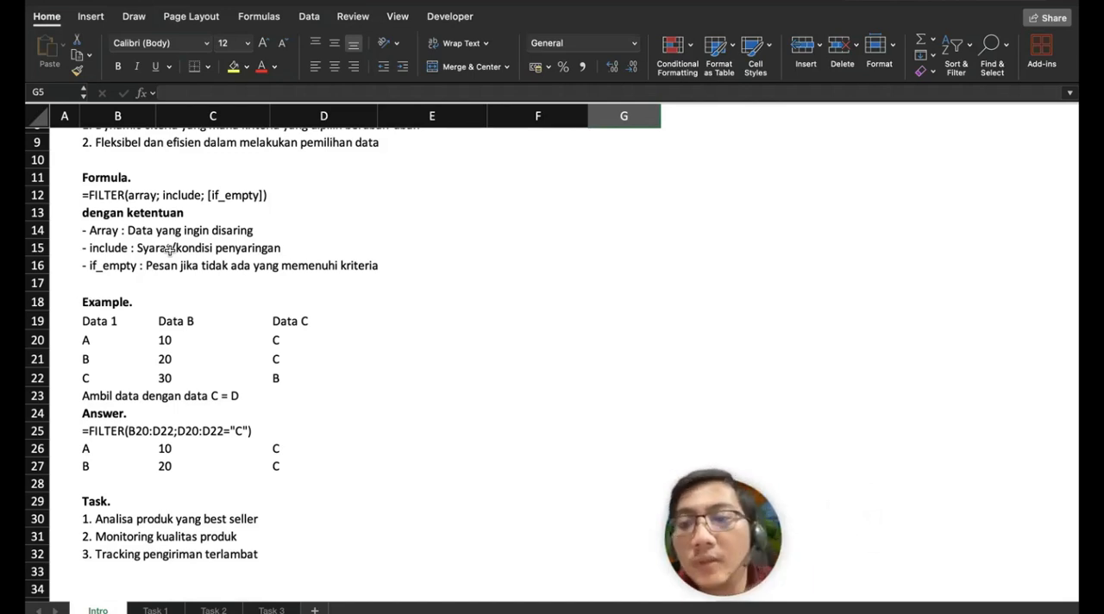
drag(102, 323, 102, 375)
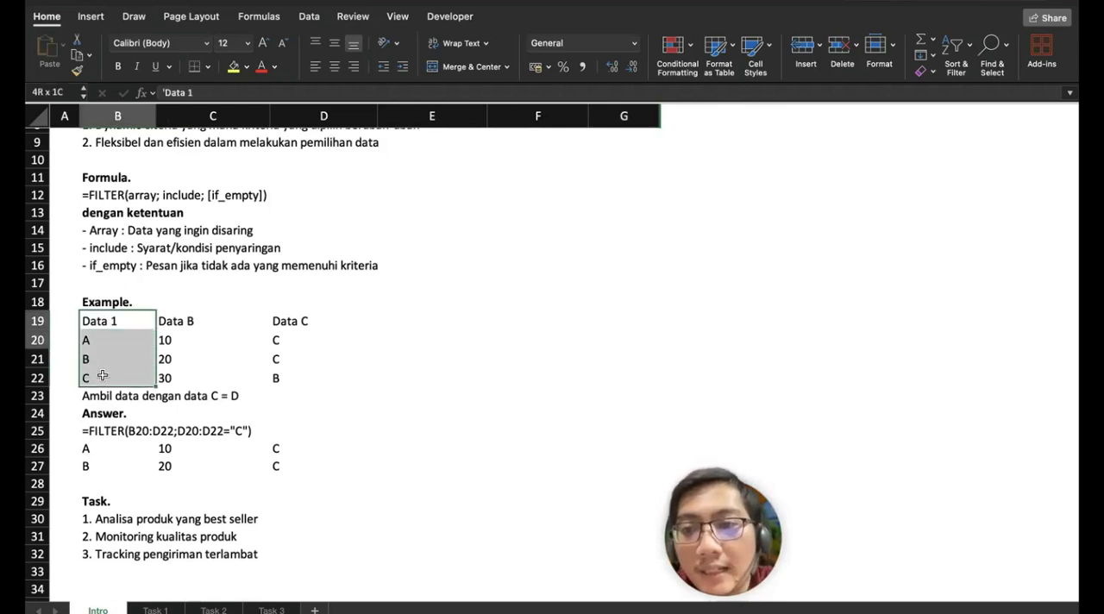
drag(173, 322, 221, 374)
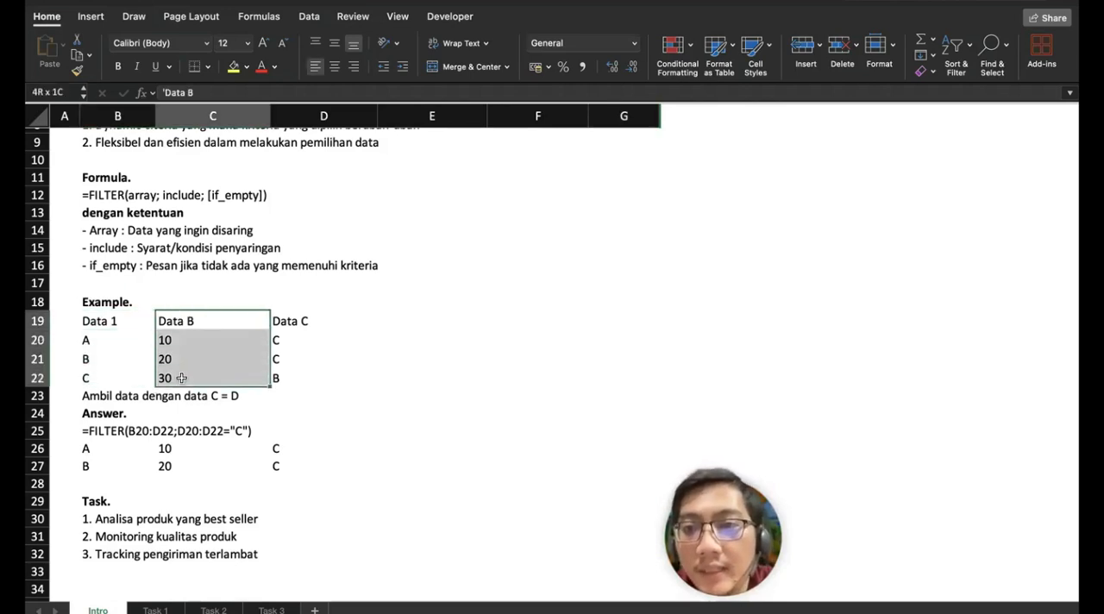
drag(304, 321, 299, 378)
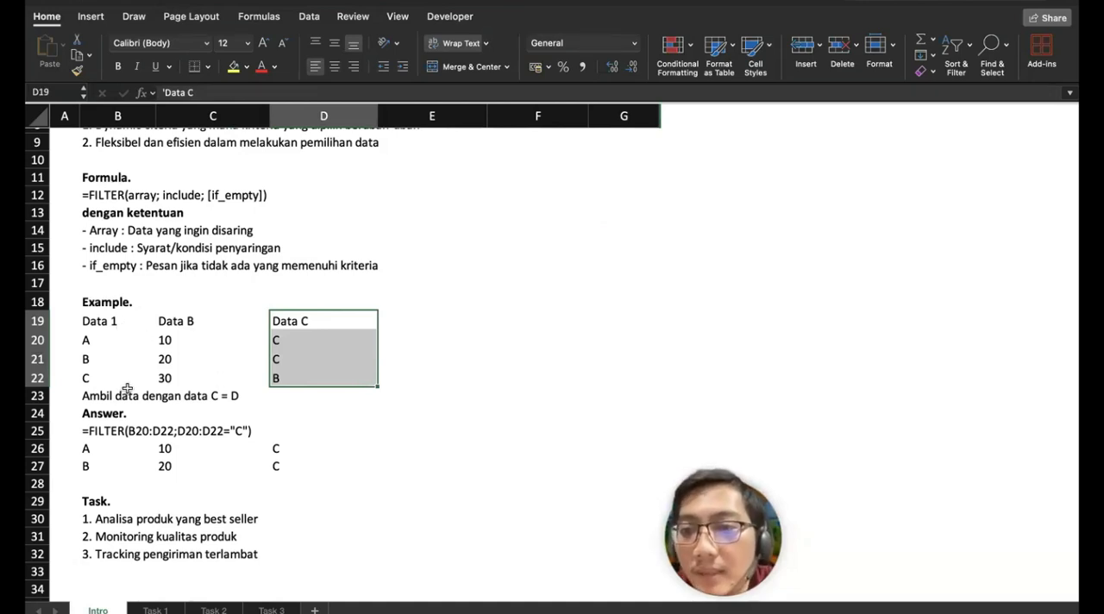
drag(302, 317, 298, 356)
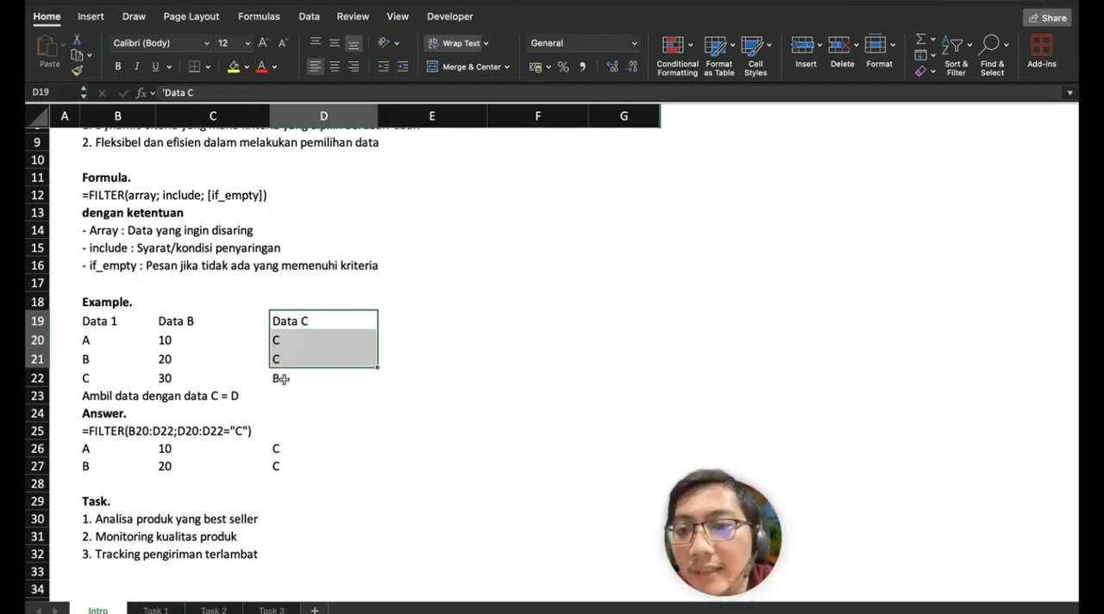
Step: Correct the example's filter condition in B23 to read "Ambil data dengan data C = C"
click(105, 398)
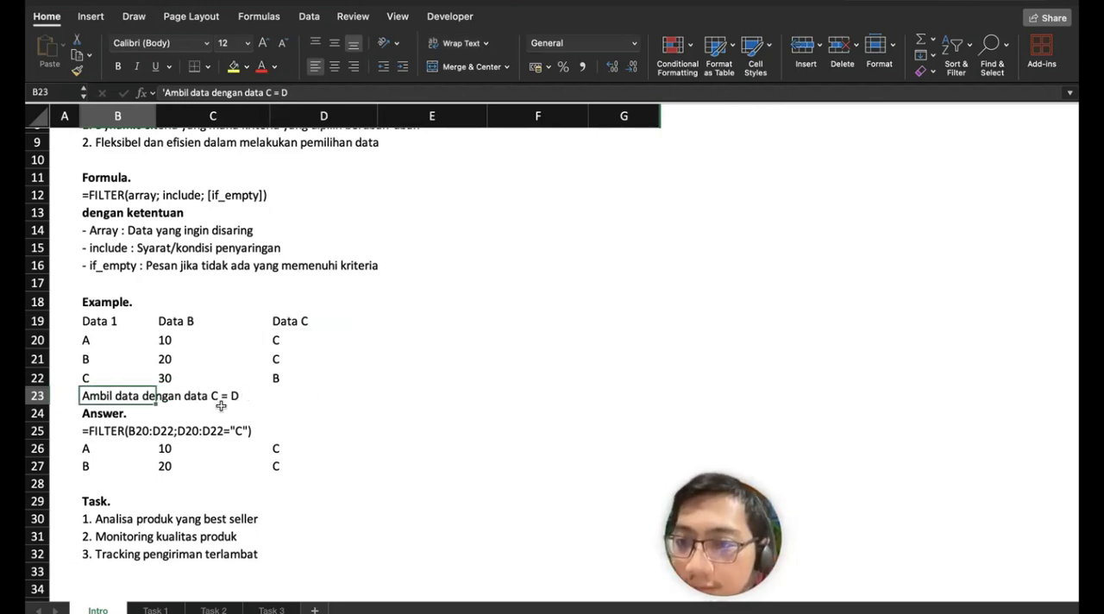
scroll(220, 406, down, 3)
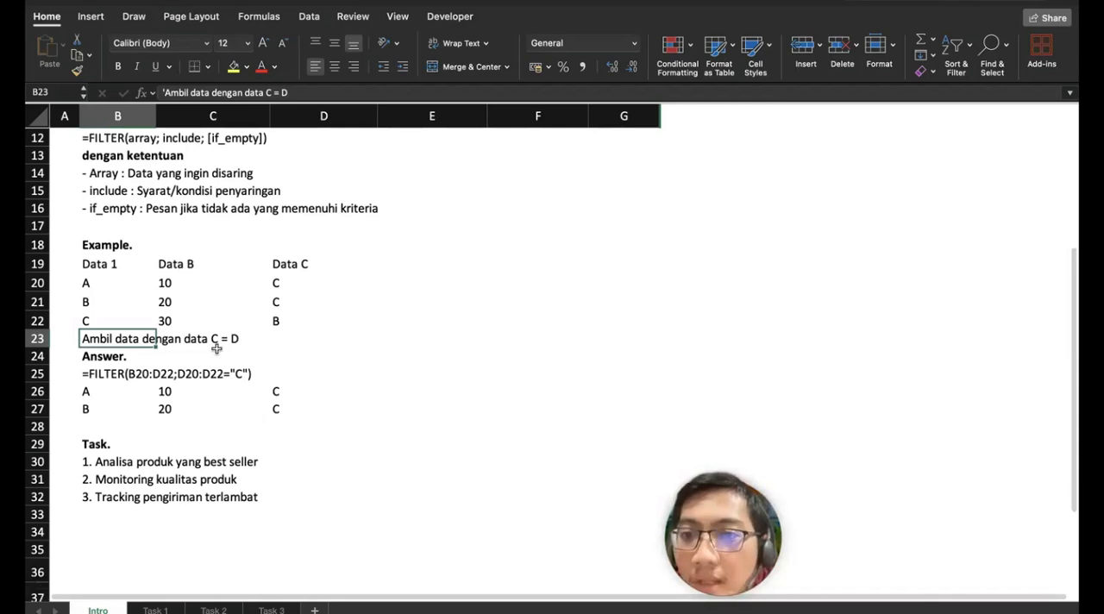
click(304, 87)
key(BackSpace)
text(C)
key(Return)
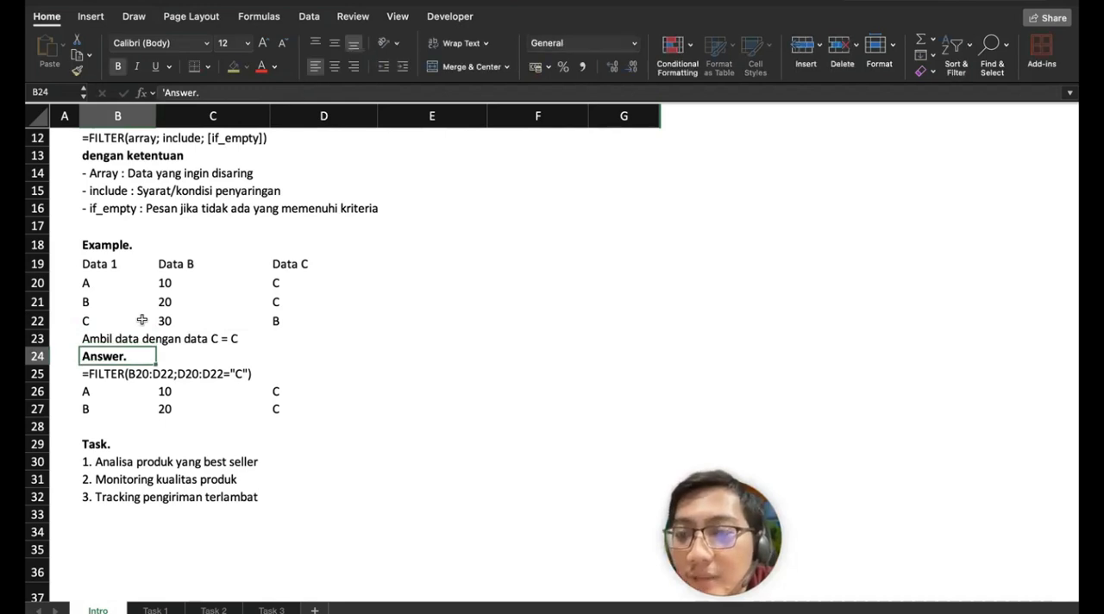
Step: Change the first column header of the example table in B19 to "Data A"
click(112, 263)
double_click(123, 263)
key(BackSpace)
text(A)
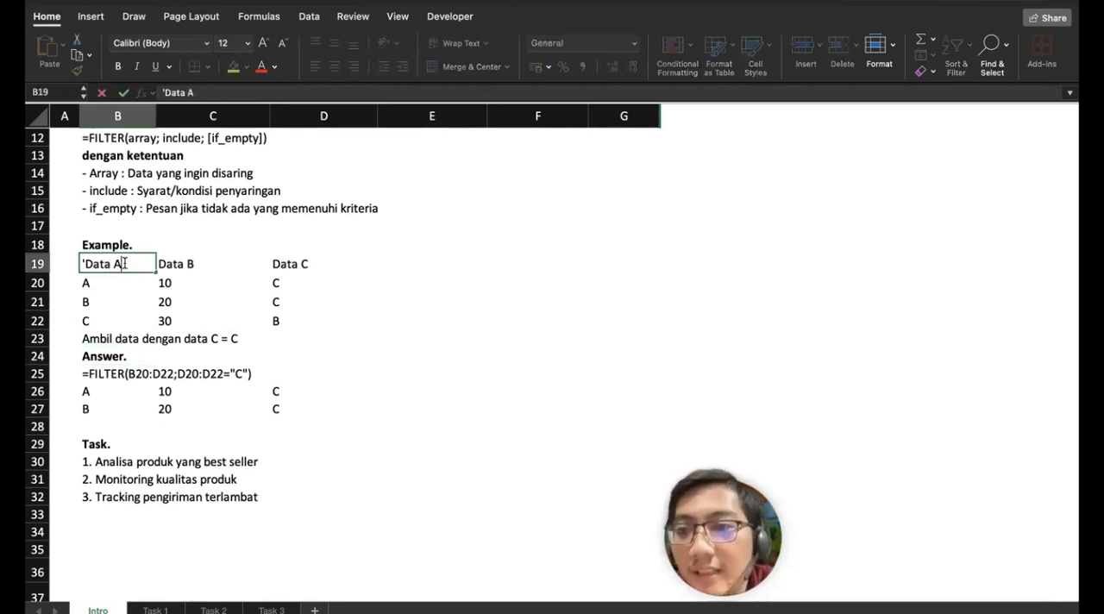
key(Return)
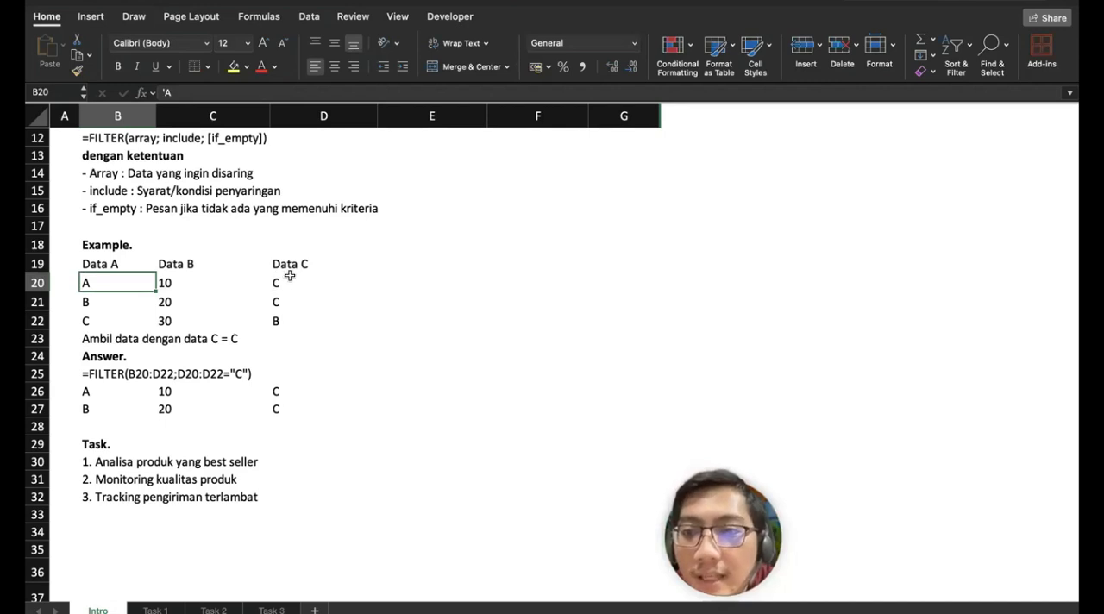
Step: Compare the example's source range B20:D22 and Data C criteria column with the FILTER result in rows 26 and 27
click(290, 267)
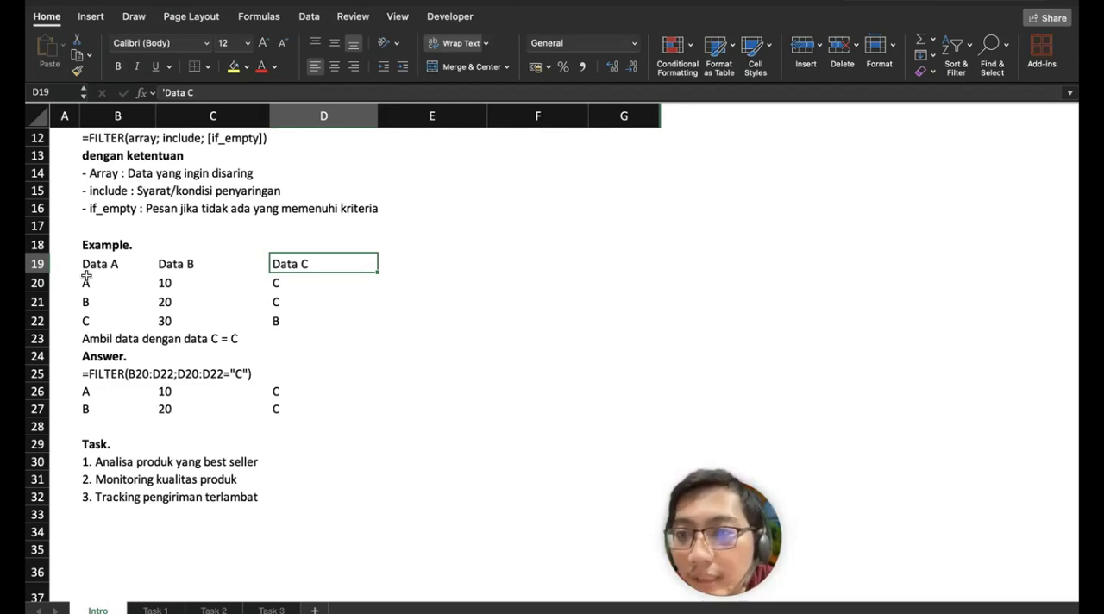
drag(89, 281, 303, 320)
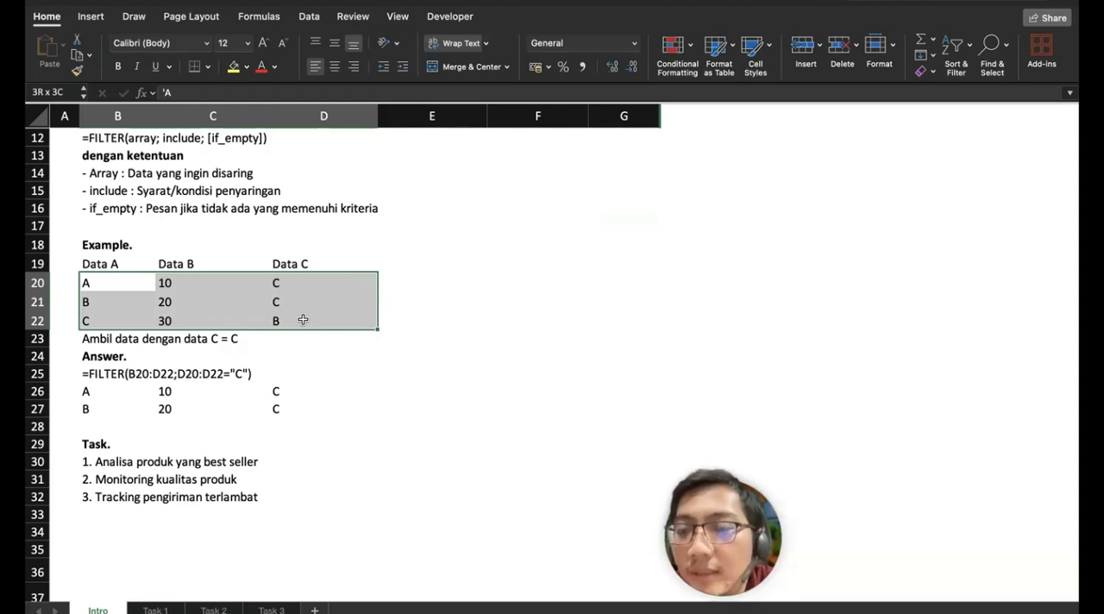
drag(303, 320, 303, 320)
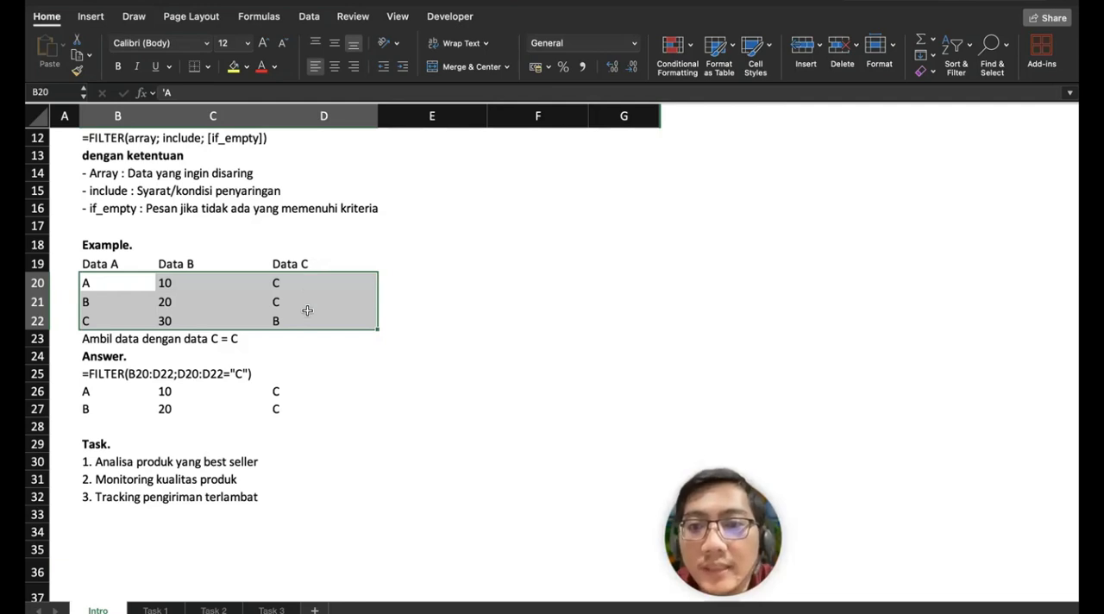
drag(299, 280, 305, 317)
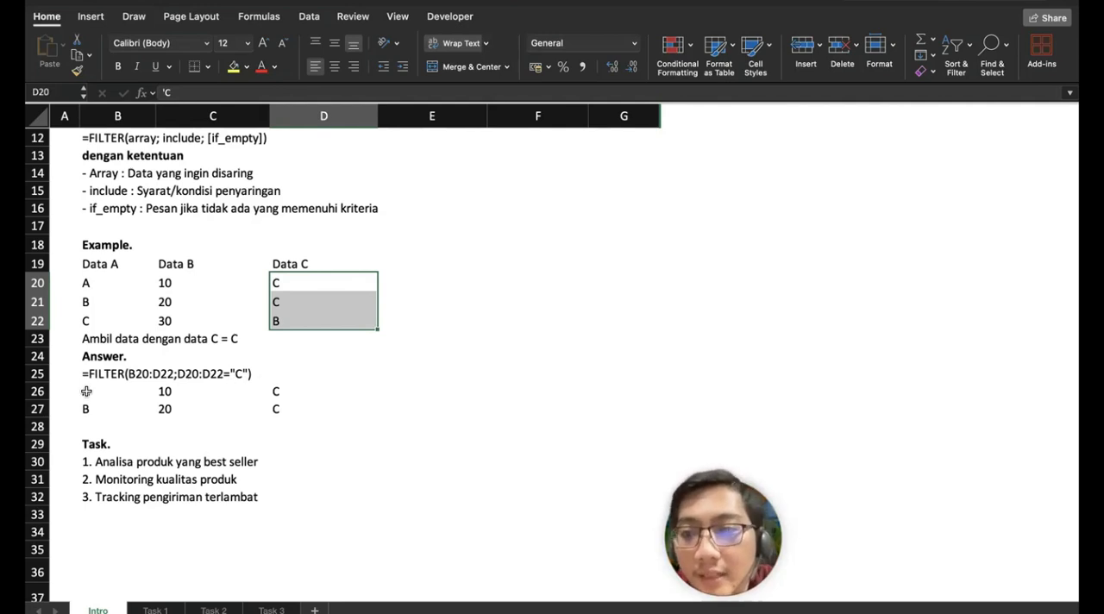
drag(83, 391, 298, 399)
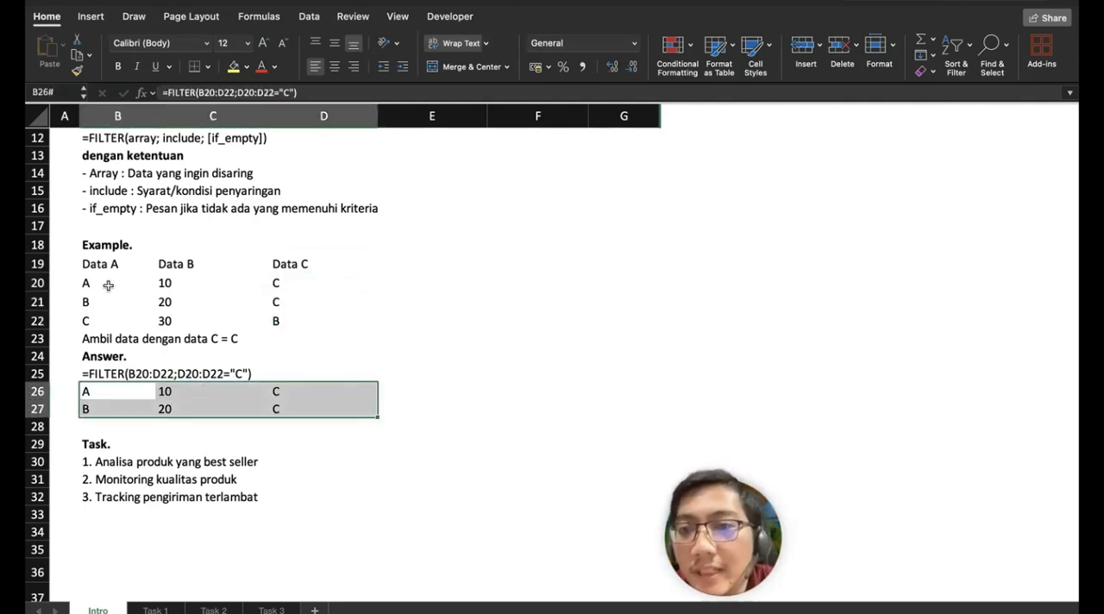
drag(93, 283, 278, 300)
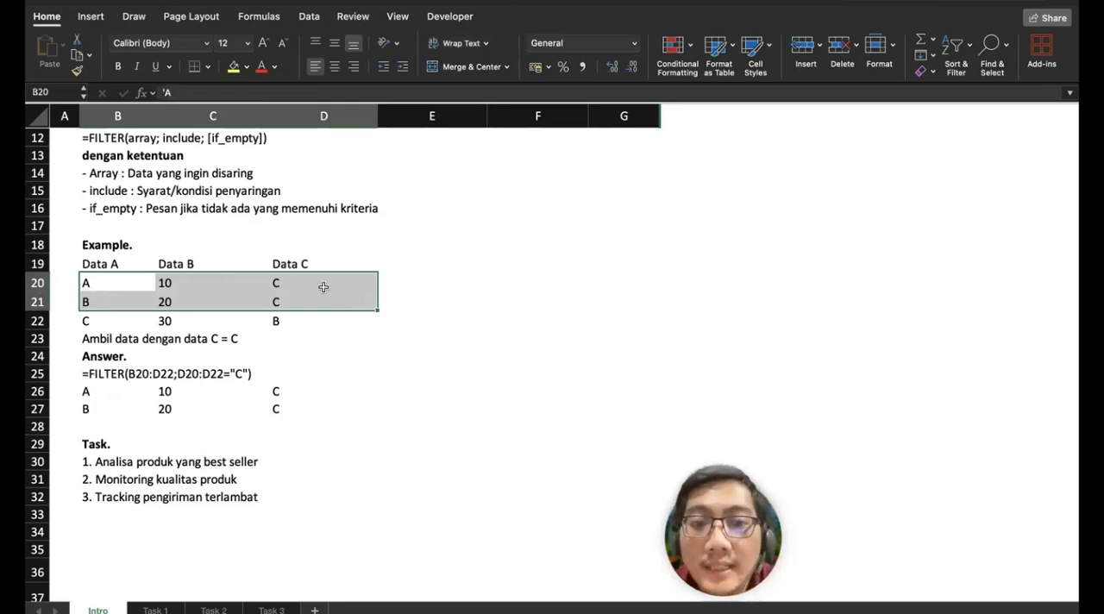
drag(291, 389, 101, 412)
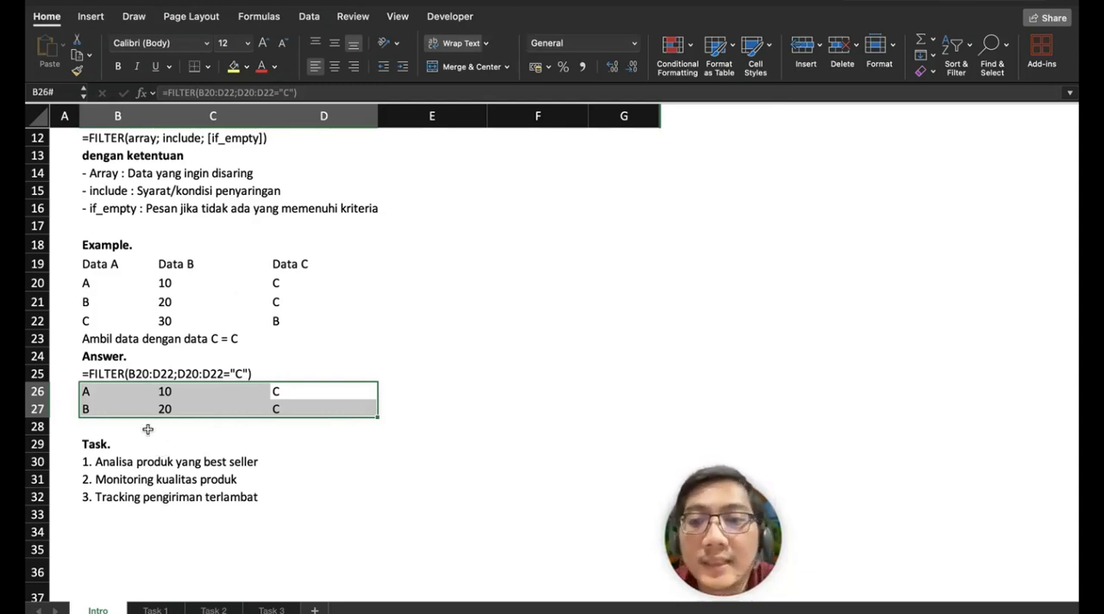
Step: Read through the task list in rows 30 to 32 and review the FILTER notes on the Intro sheet
click(122, 478)
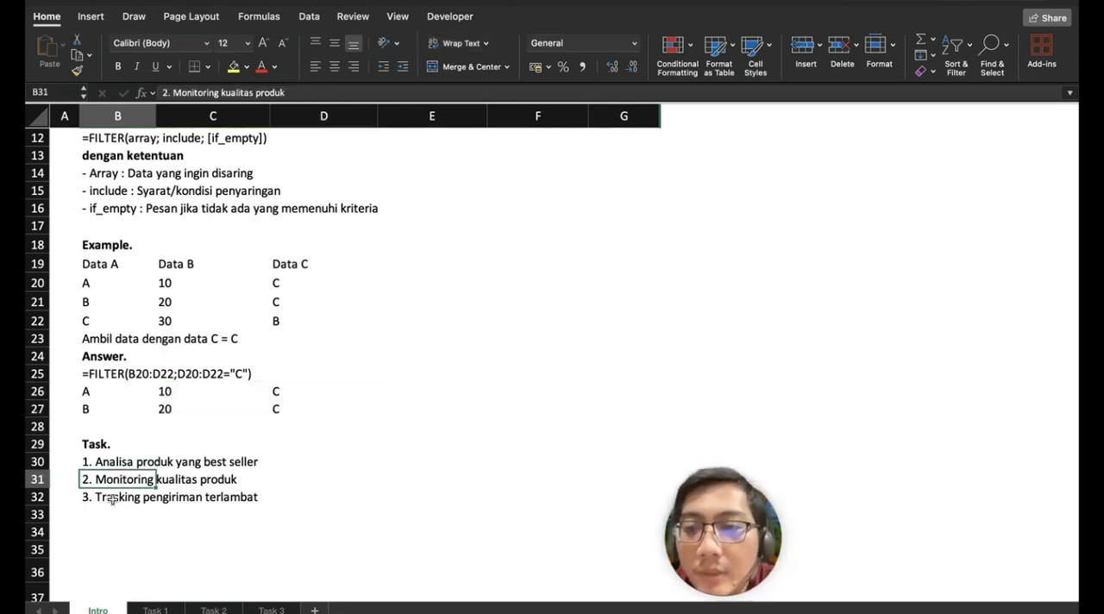
click(115, 497)
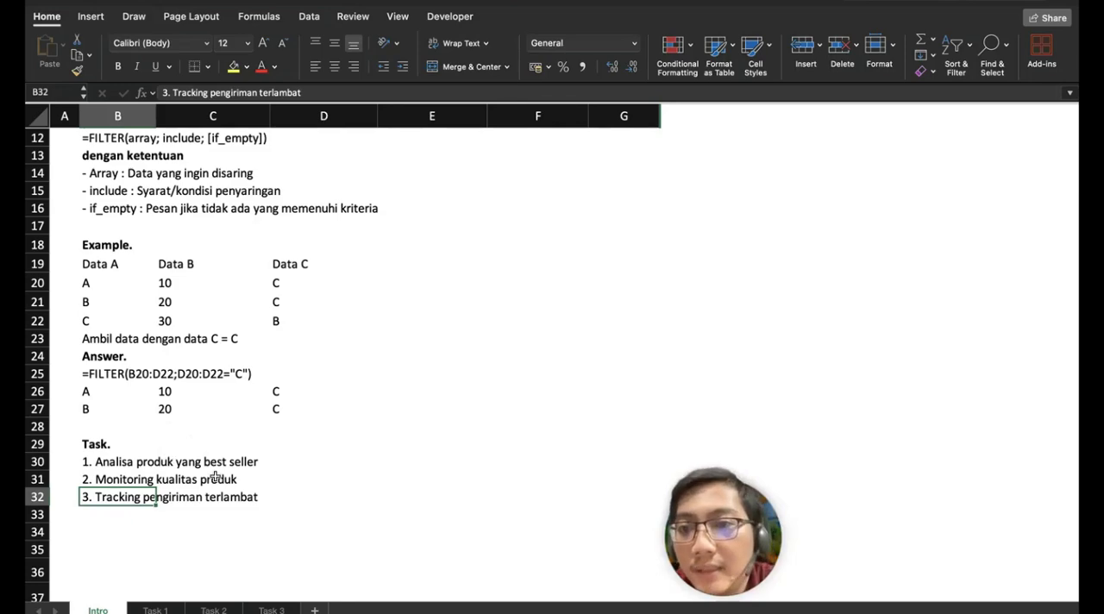
scroll(215, 476, up, 1)
scroll(215, 476, up, 5)
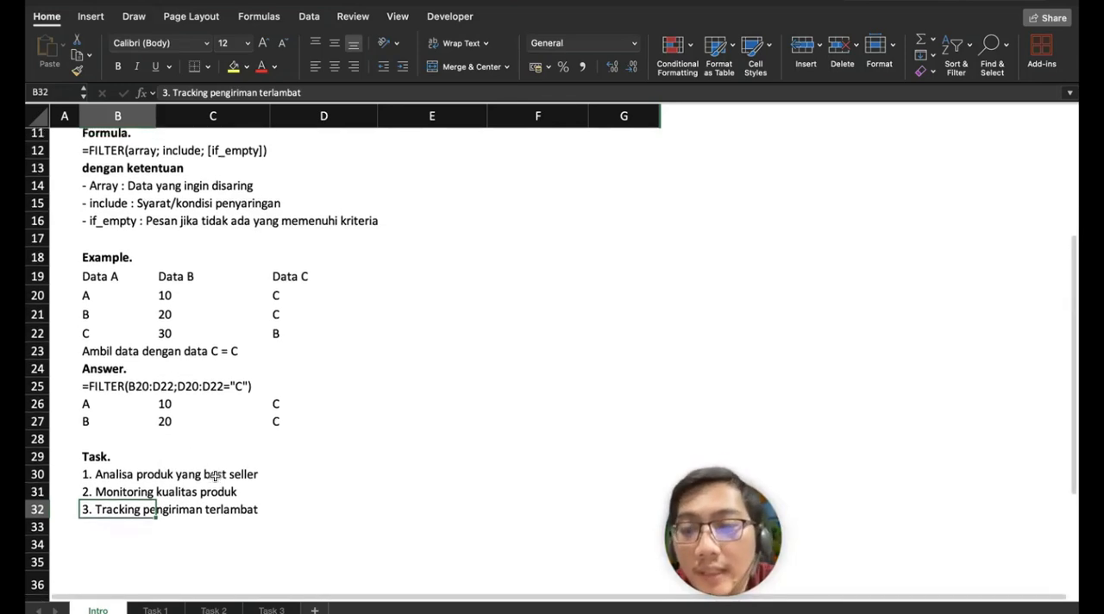
scroll(215, 476, down, 1)
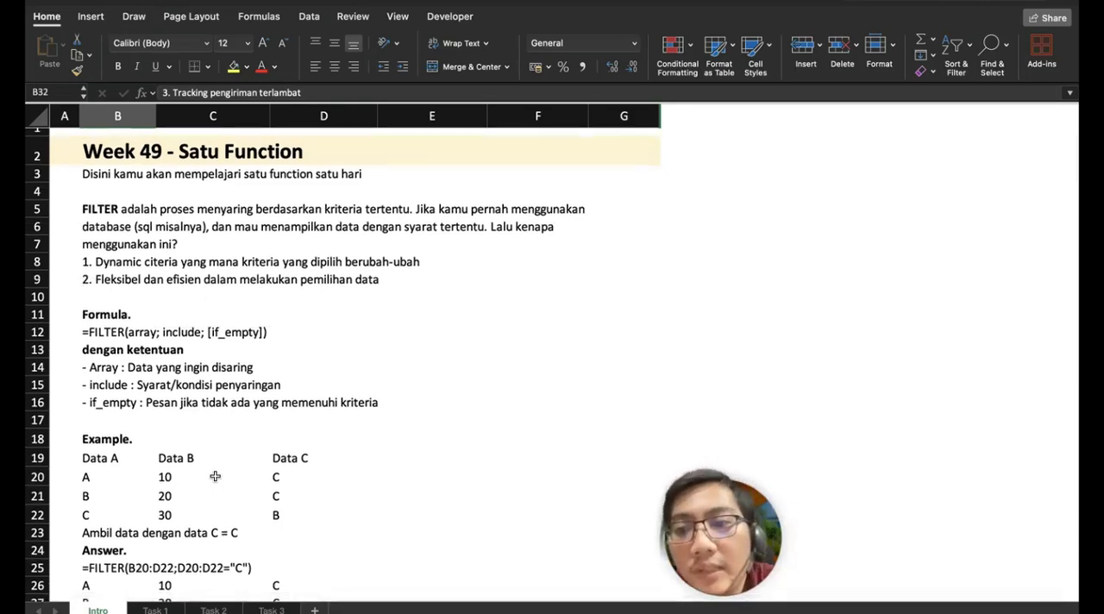
scroll(215, 476, down, 3)
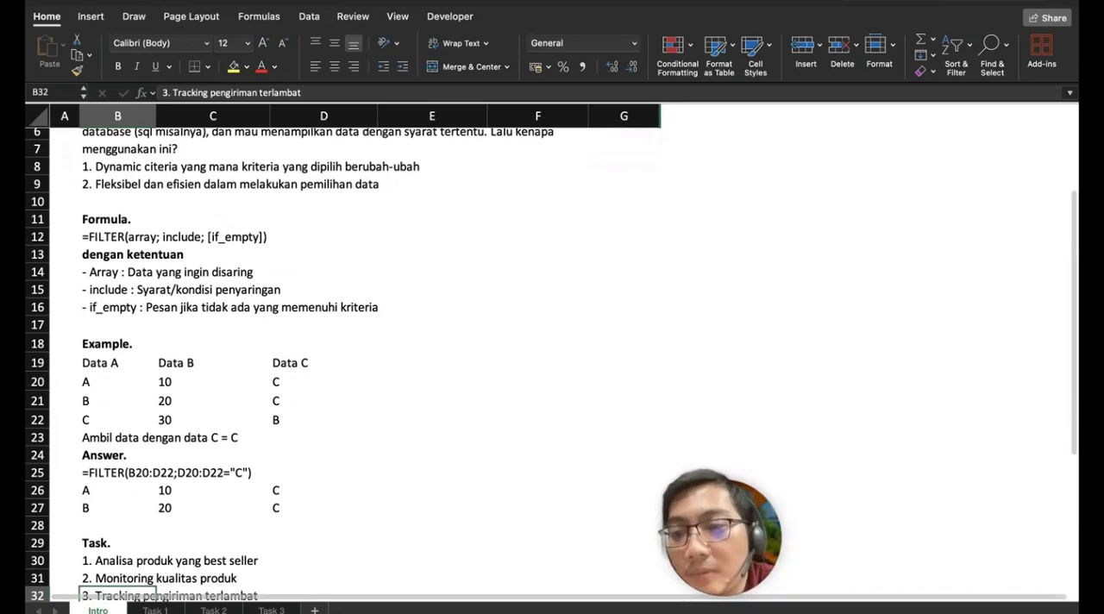
Step: Open the Task 1 sheet and review its best-seller instructions and source data table
click(155, 610)
scroll(253, 391, up, 5)
scroll(253, 391, up, 4)
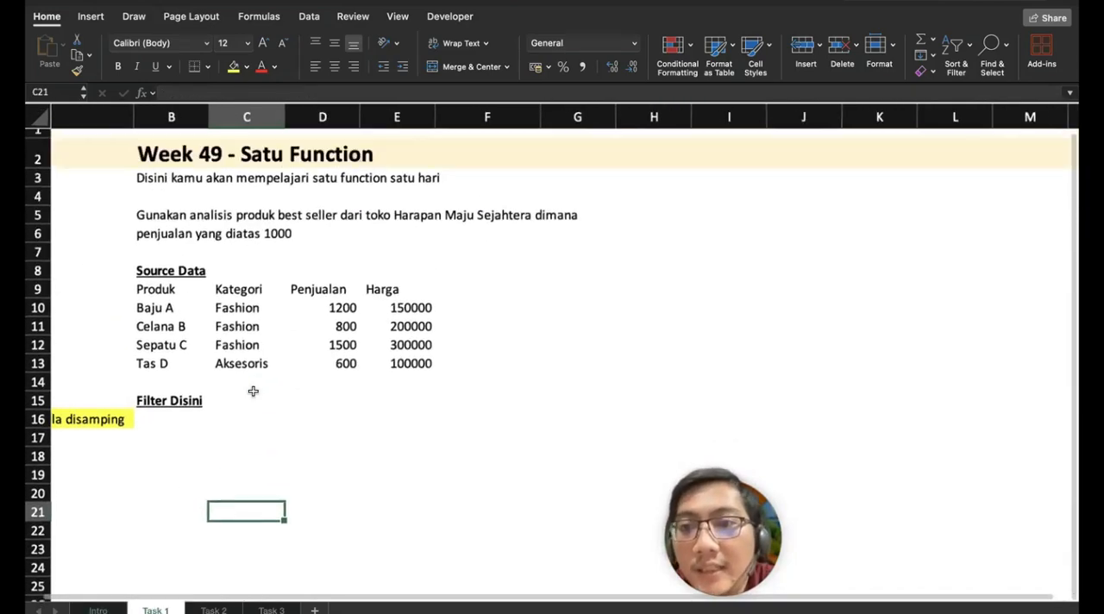
scroll(253, 391, left, 2)
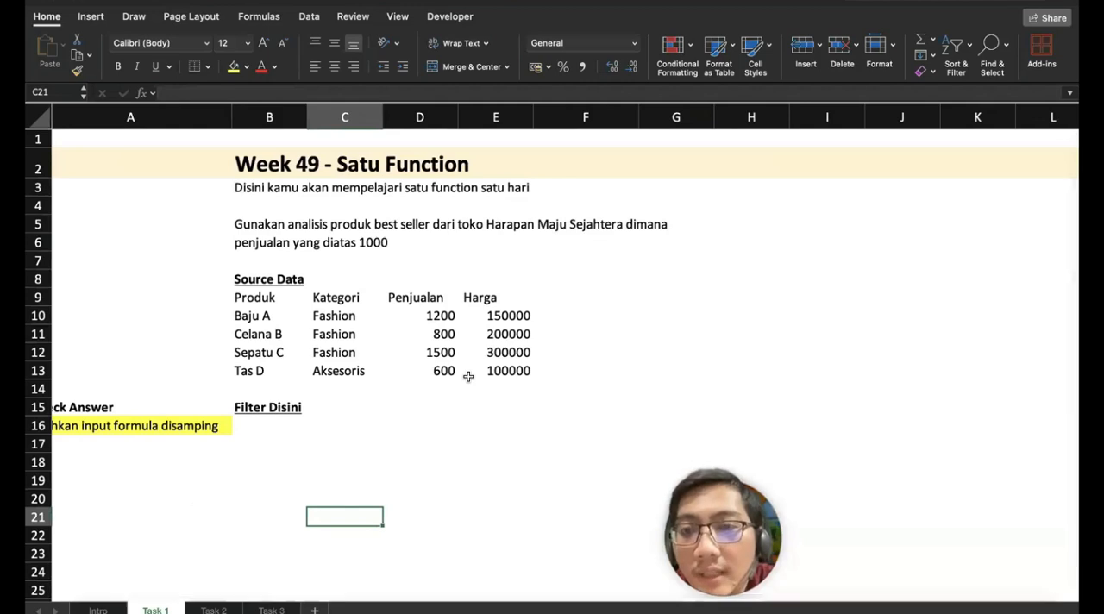
scroll(467, 376, right, 2)
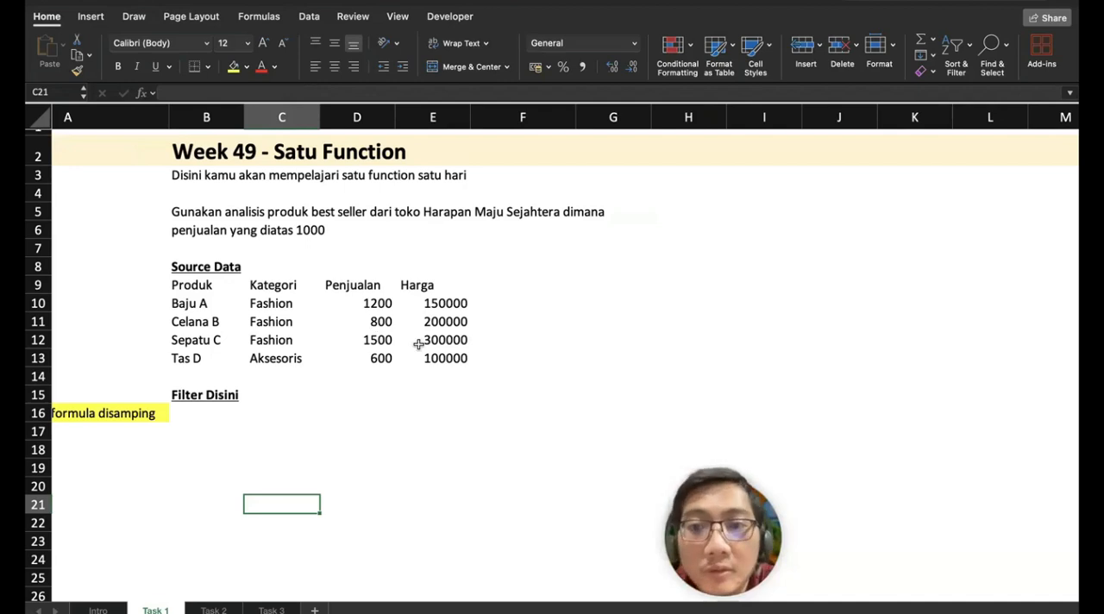
Step: Enter =FILTER(B10:E13;D10:D13>1000) in B16 to extract products with Penjualan above 1000, and check the matching source products
click(221, 413)
scroll(412, 415, left, 2)
scroll(411, 415, left, 2)
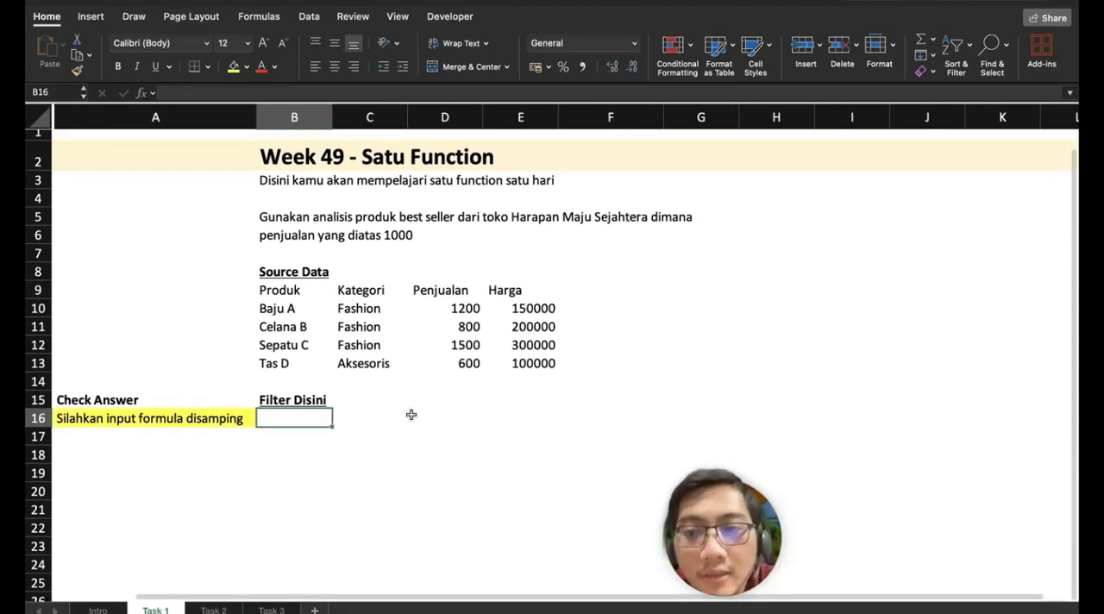
text(=)
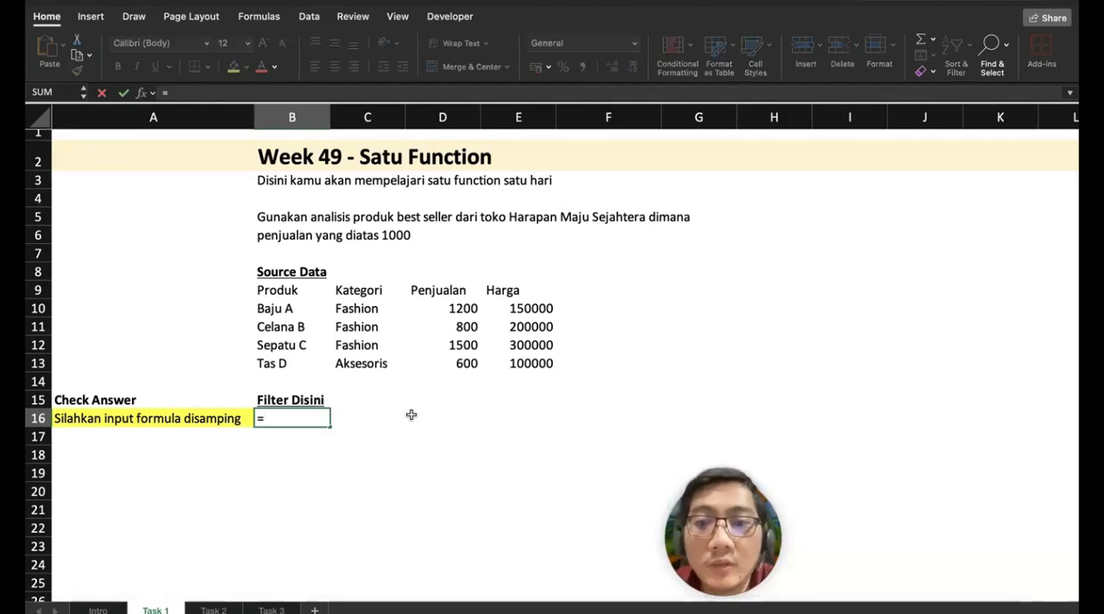
text(FILTER()
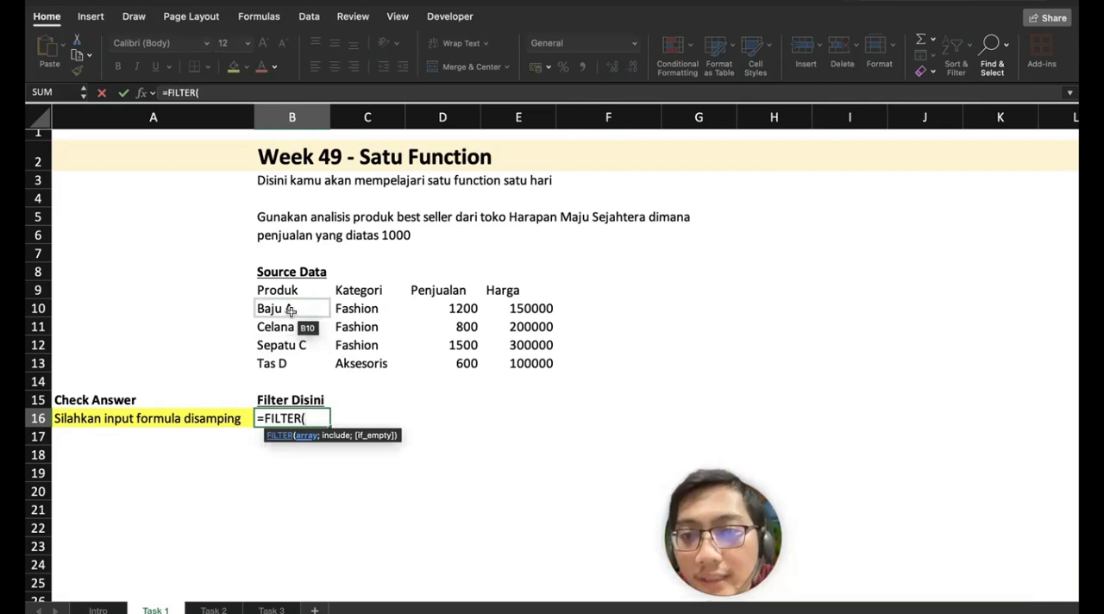
drag(291, 312, 552, 366)
text(;)
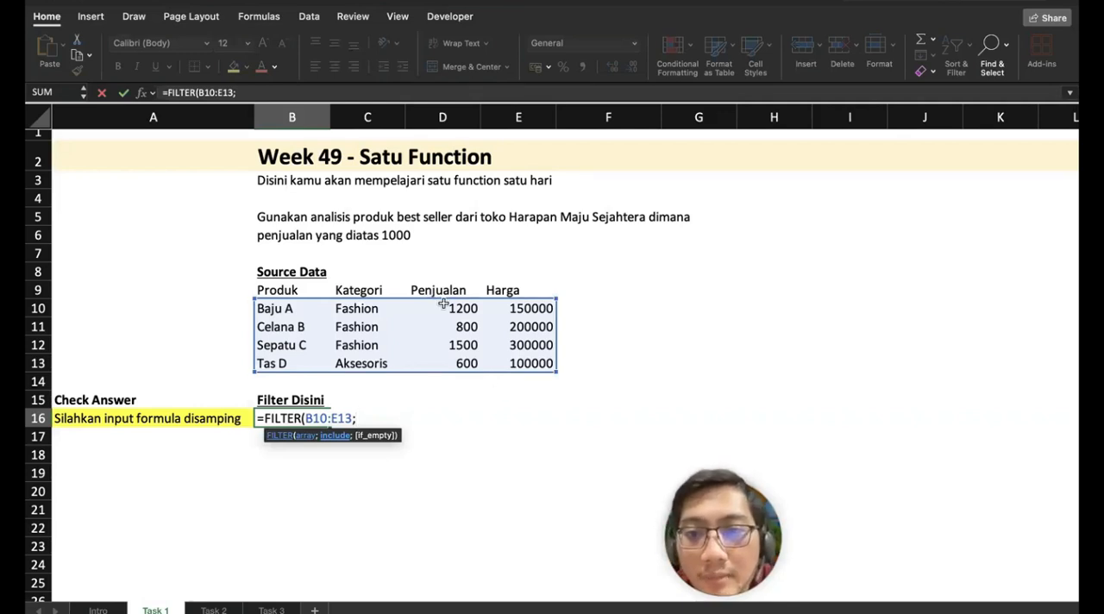
drag(443, 303, 442, 369)
text(>)
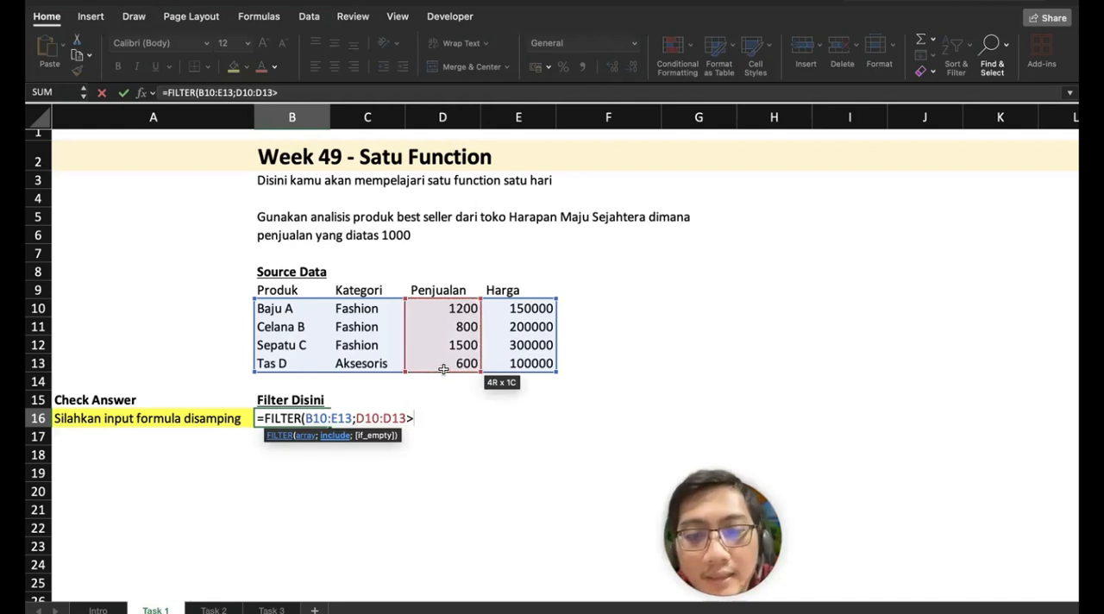
text(1000)
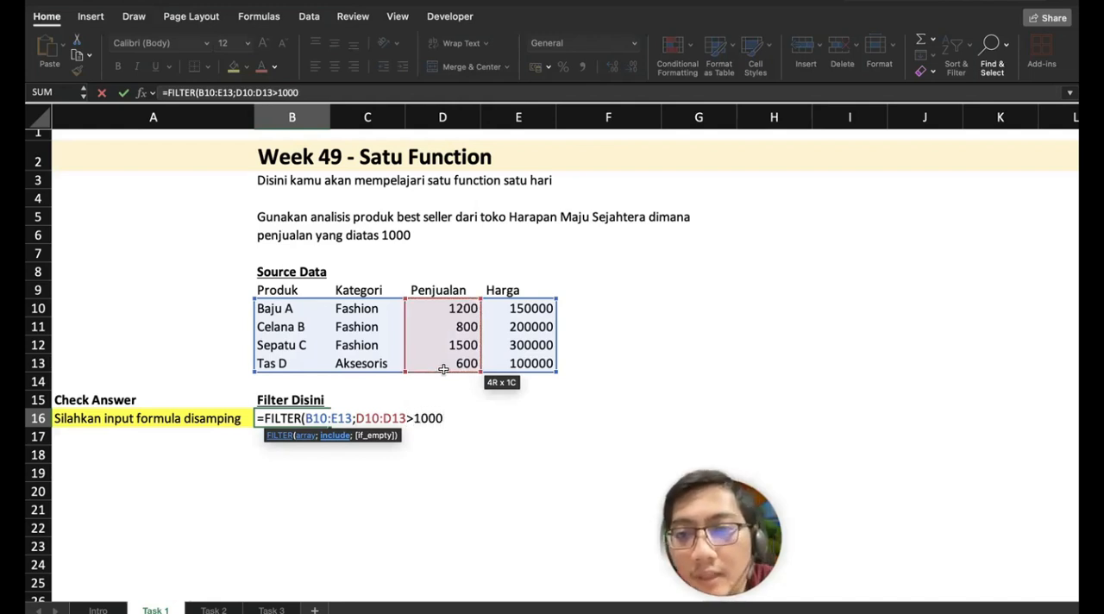
text())
key(Return)
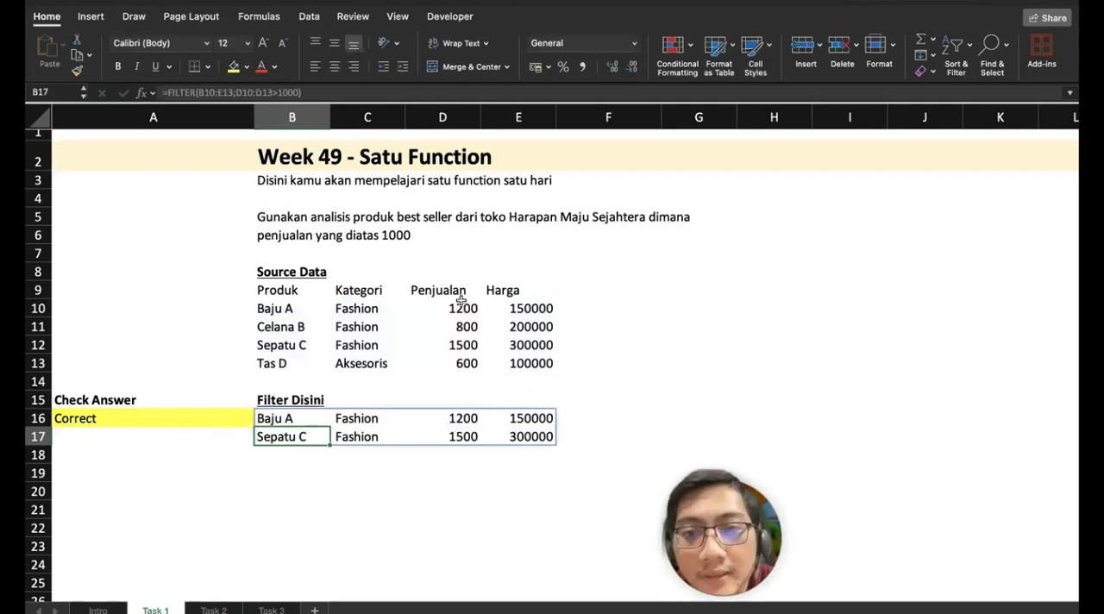
click(293, 305)
click(296, 347)
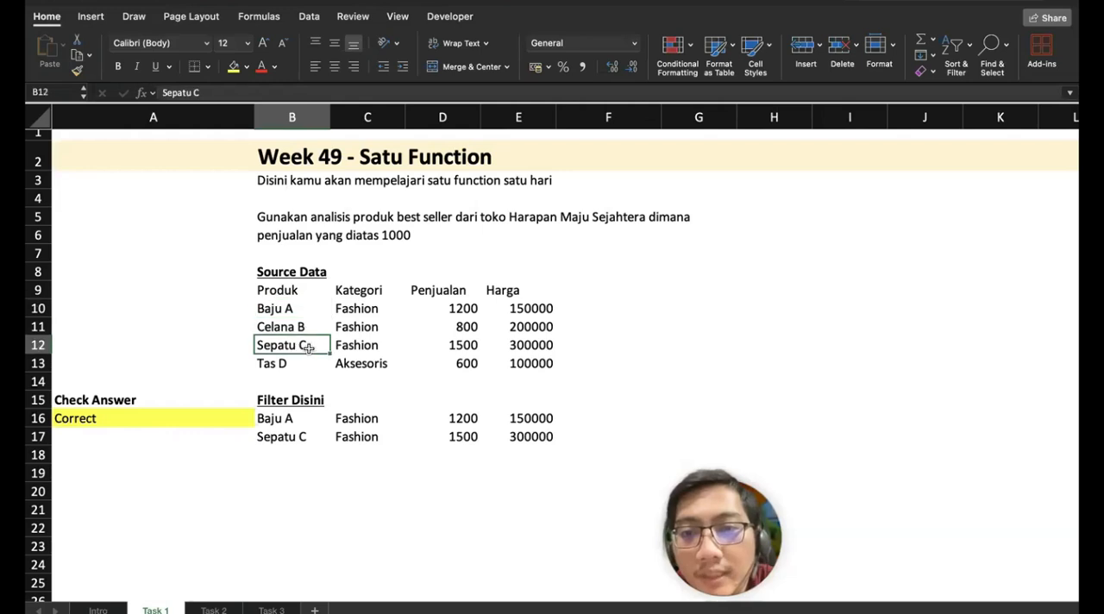
Step: Highlight the Penjualan values above 1000 in source cells D10 and D12 with yellow fill
drag(449, 414, 431, 429)
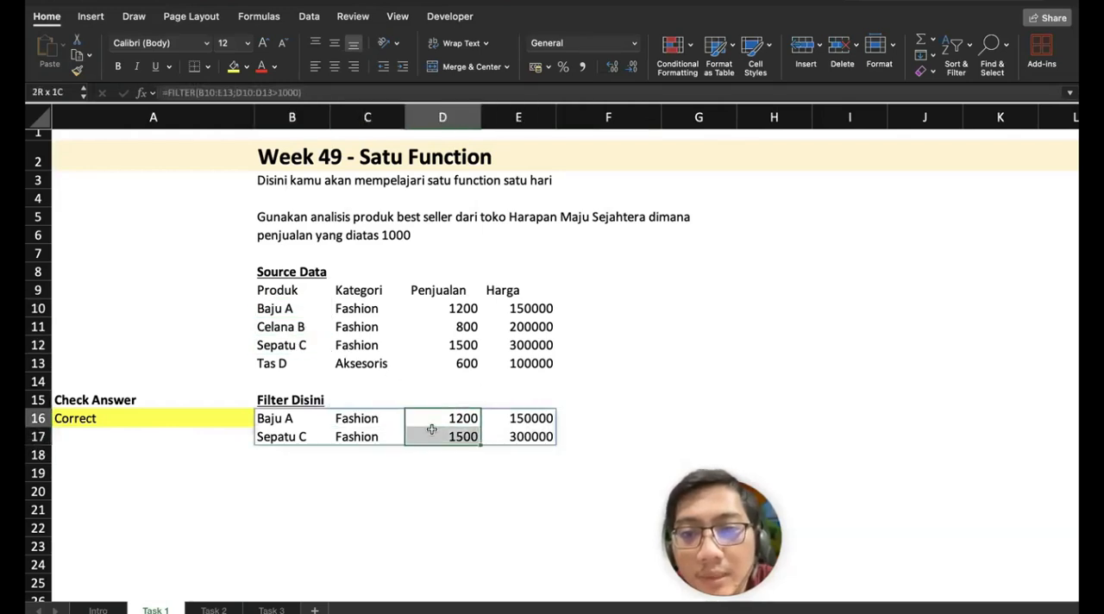
click(464, 307)
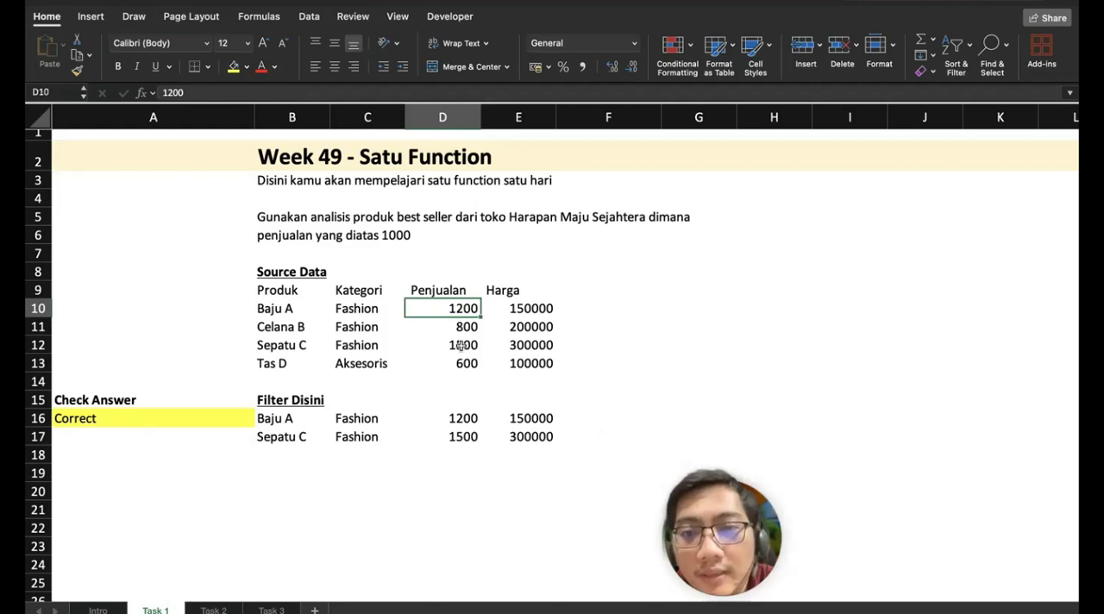
super+click(461, 345)
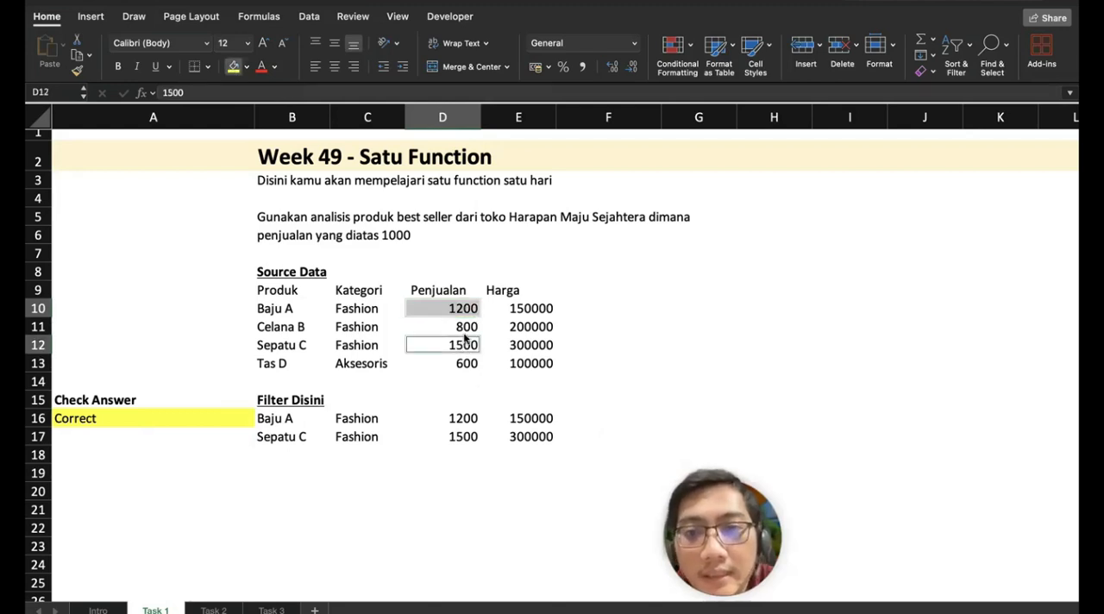
click(424, 324)
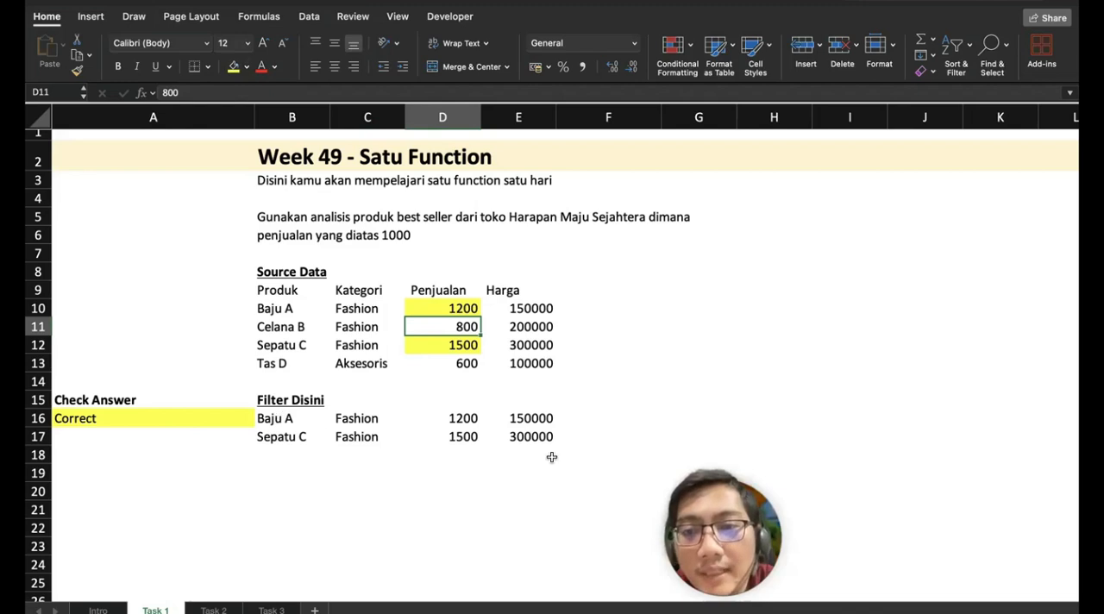
Step: Insert a blank row above row 16, between the Filter Disini heading and the FILTER result
click(39, 417)
right_click(39, 418)
key(Escape)
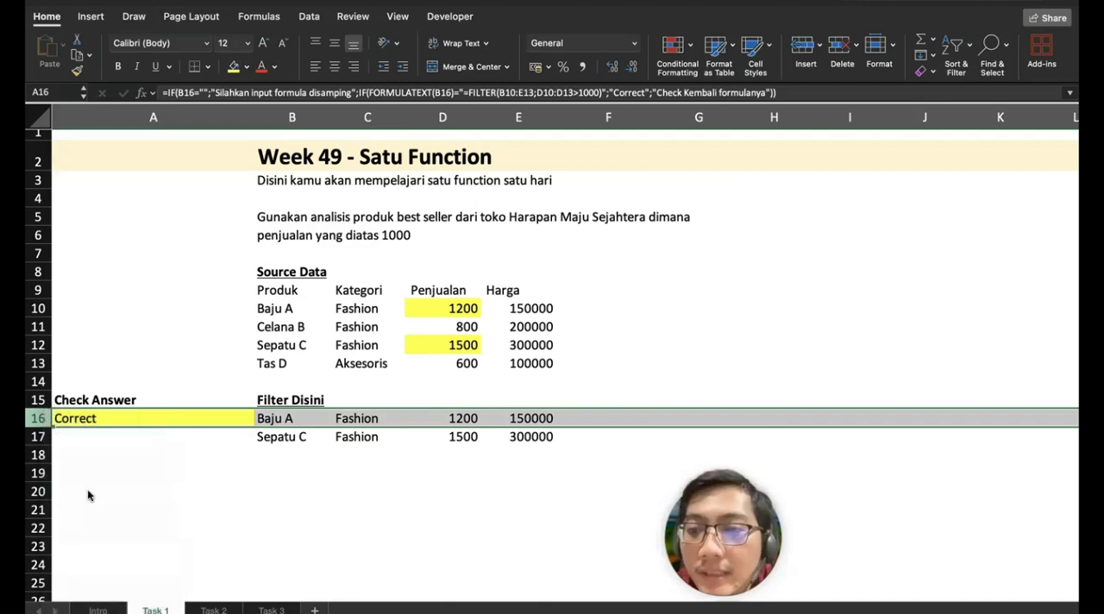
click(271, 471)
Step: Copy the source headers B9:E9 into B16:E16 above the filtered results and check the formula in B17
drag(276, 290, 549, 289)
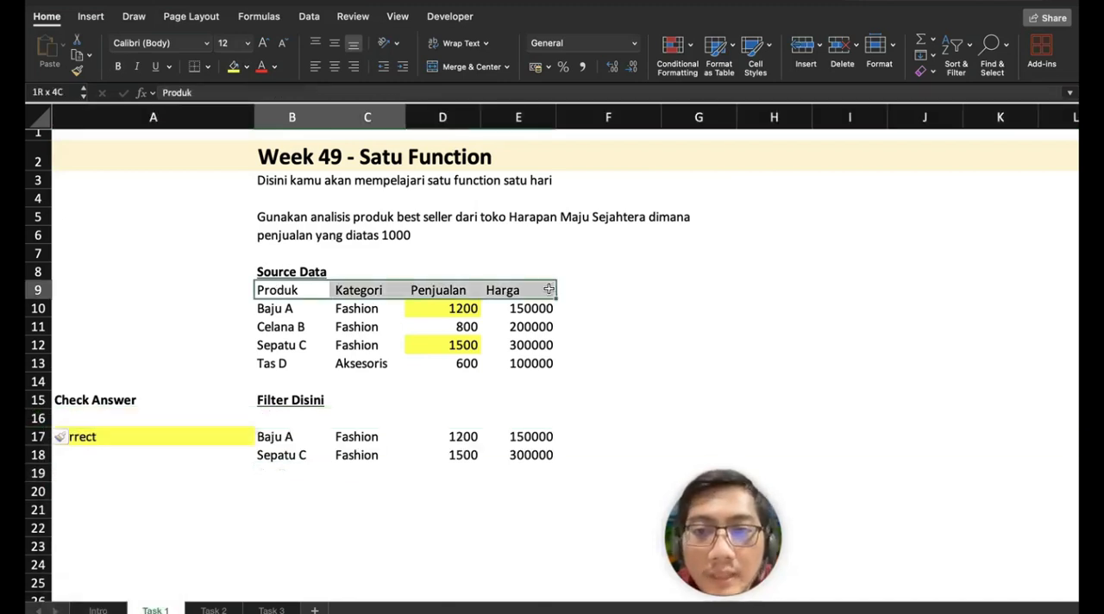
key(super+c)
click(304, 412)
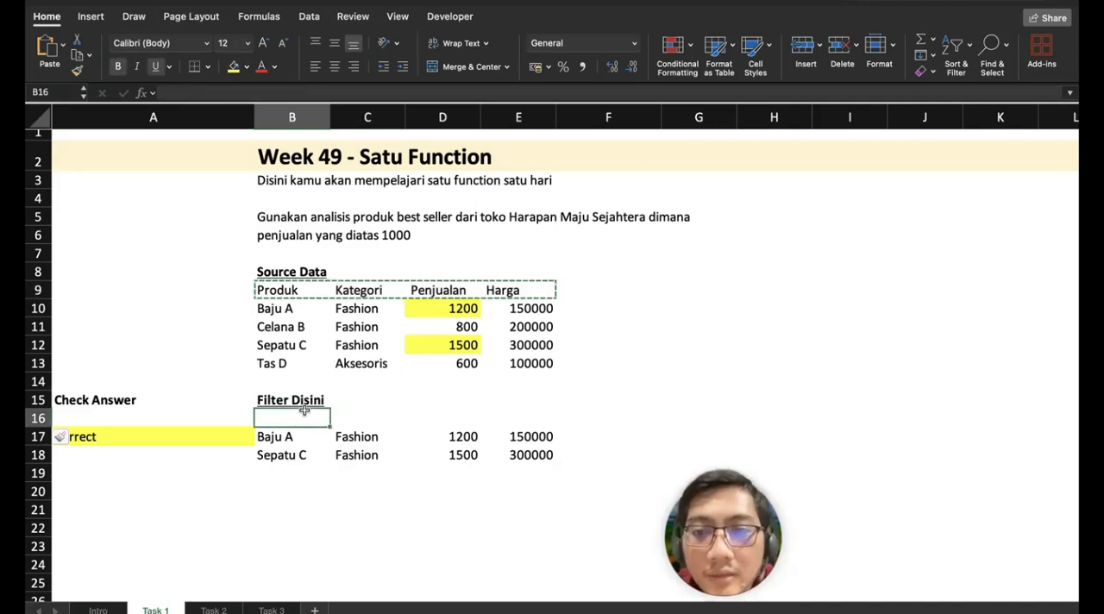
key(super+v)
click(367, 502)
click(298, 436)
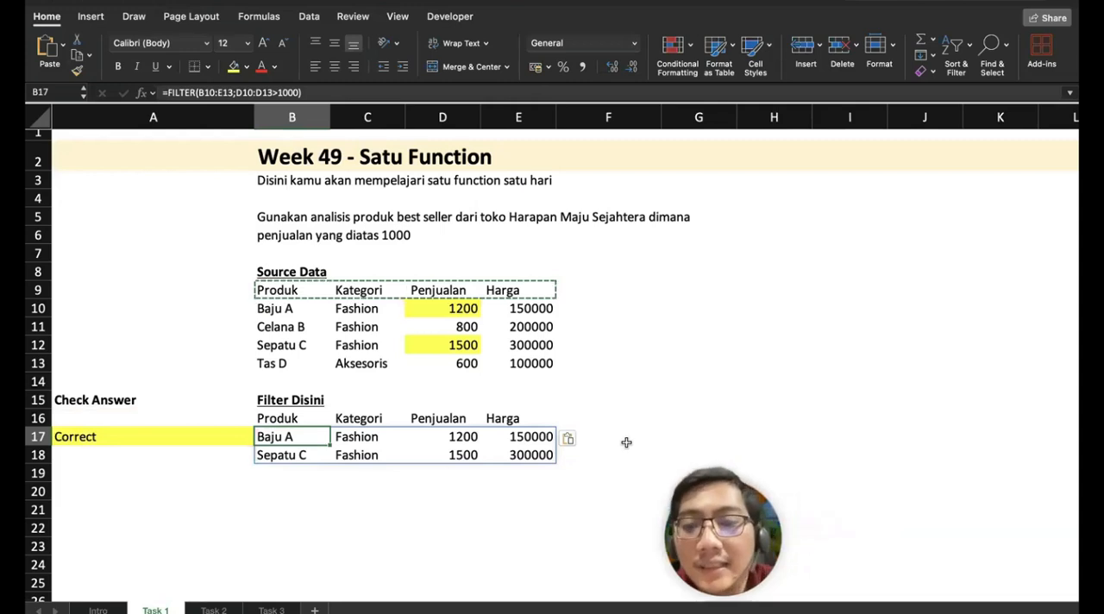
Step: Move the Check Answer label to A16 and add bottom borders to the header rows B16:E16 and B9:E9
click(109, 404)
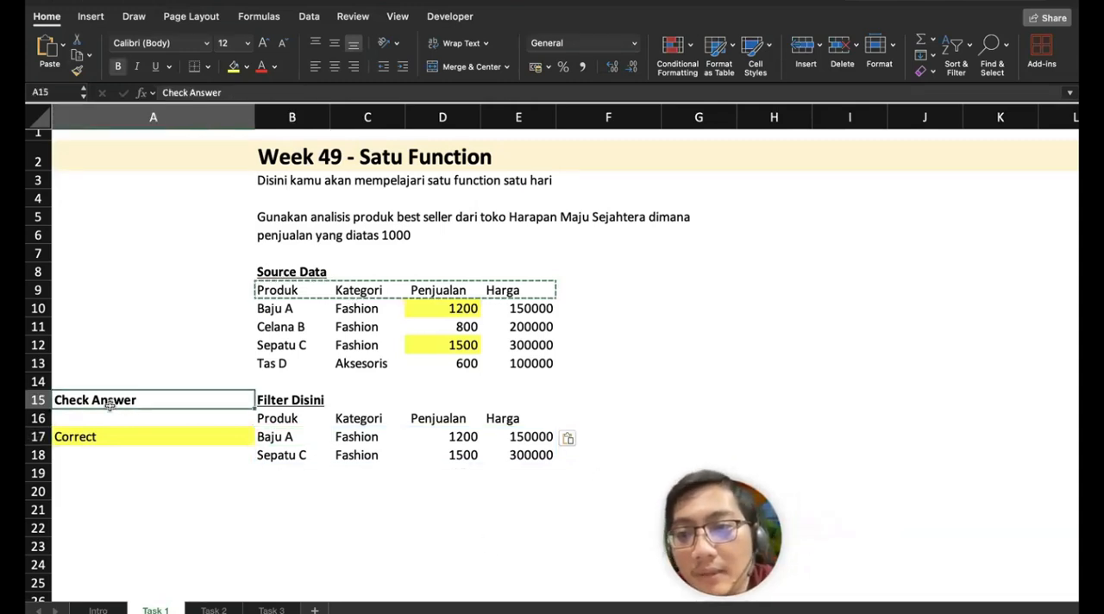
drag(110, 404, 112, 422)
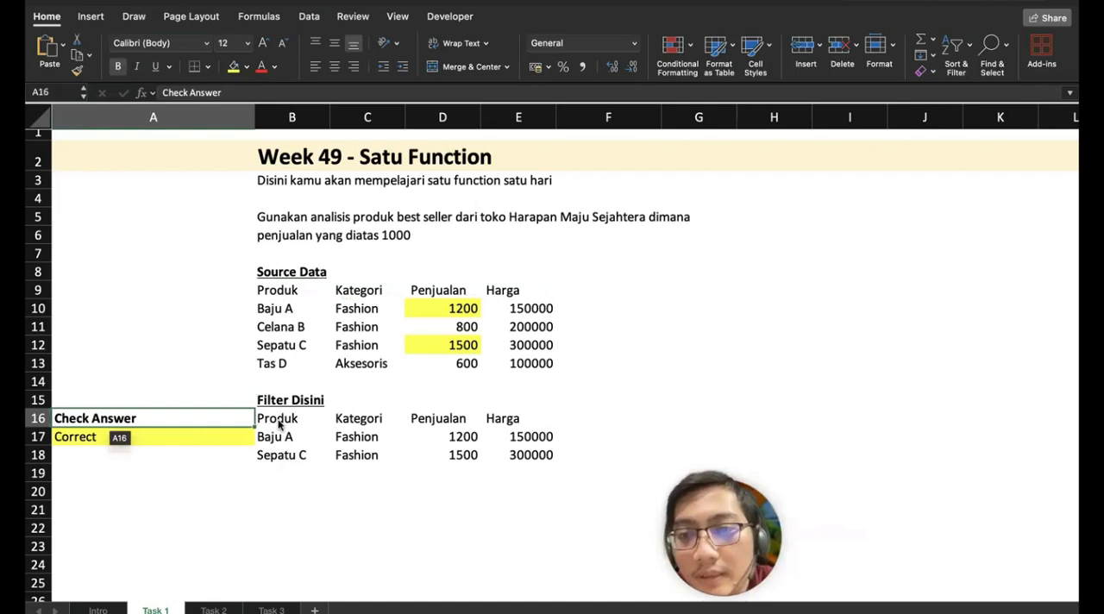
drag(278, 423, 514, 421)
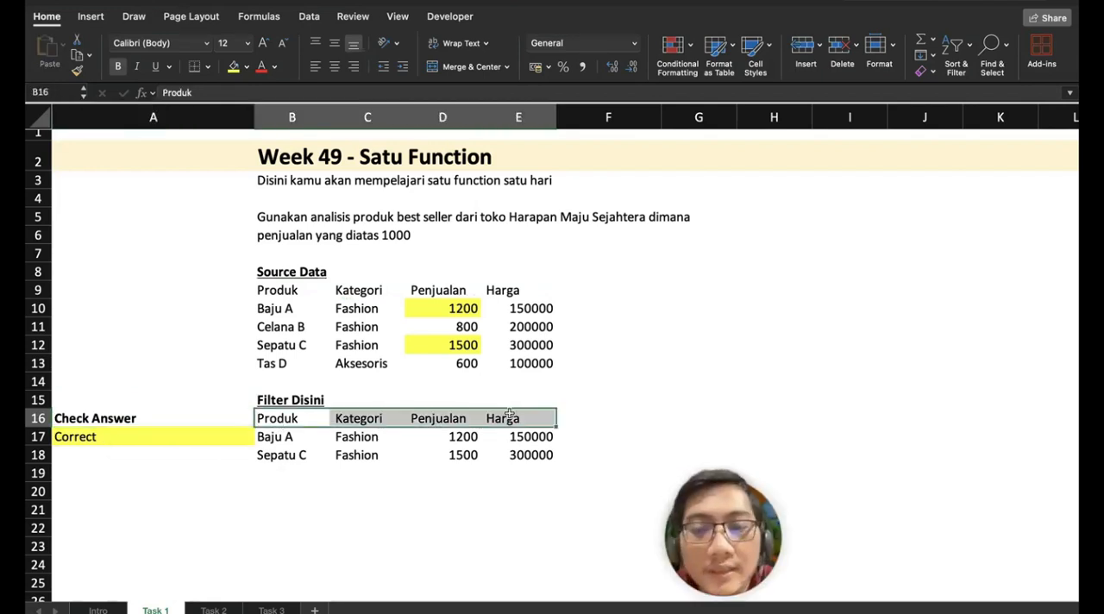
click(194, 69)
drag(287, 288, 545, 290)
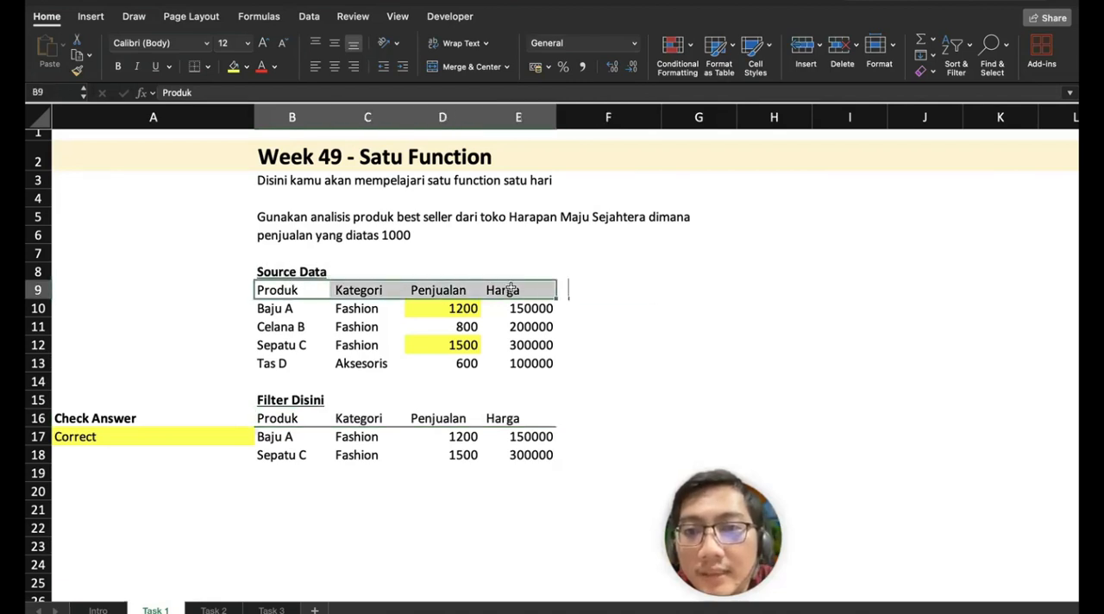
click(194, 69)
click(401, 487)
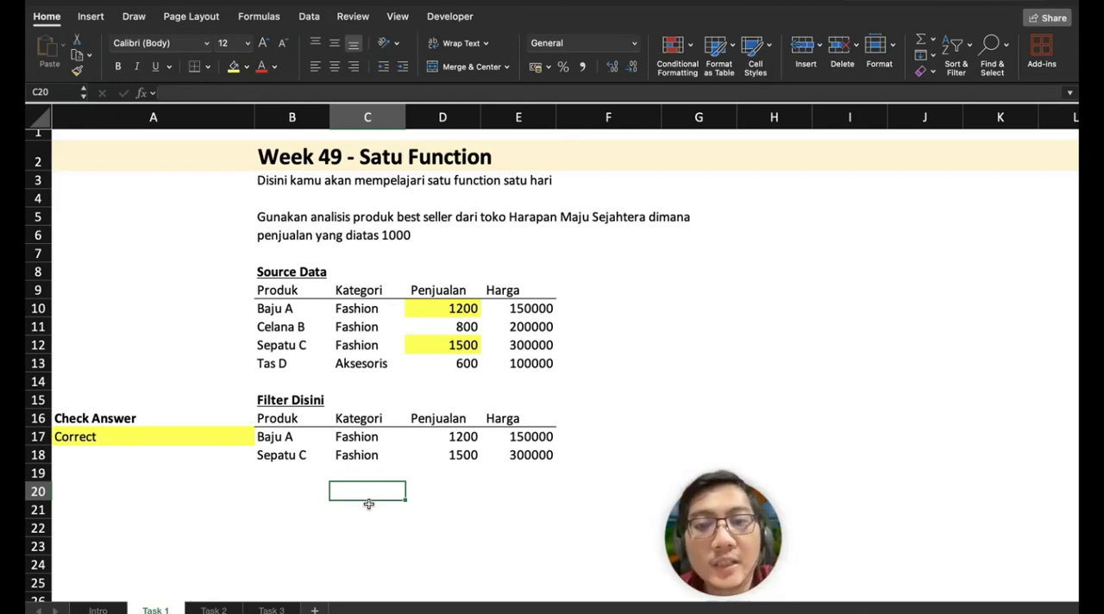
Step: Open the Task 2 sheet and read its quality-check instructions and source data table
click(214, 609)
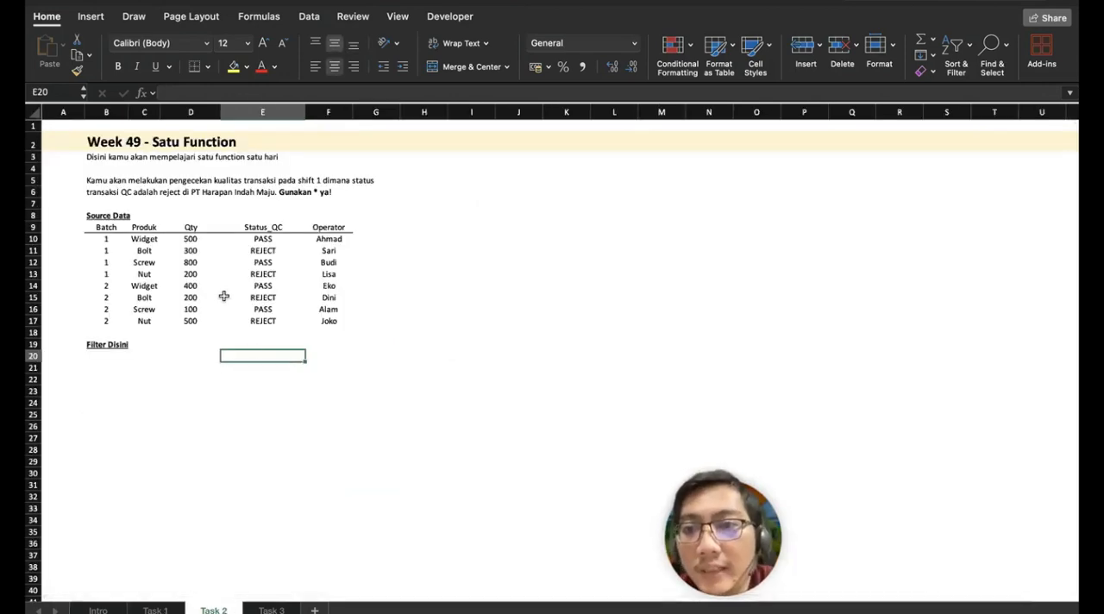
scroll(226, 298, up, 3)
scroll(223, 296, up, 5)
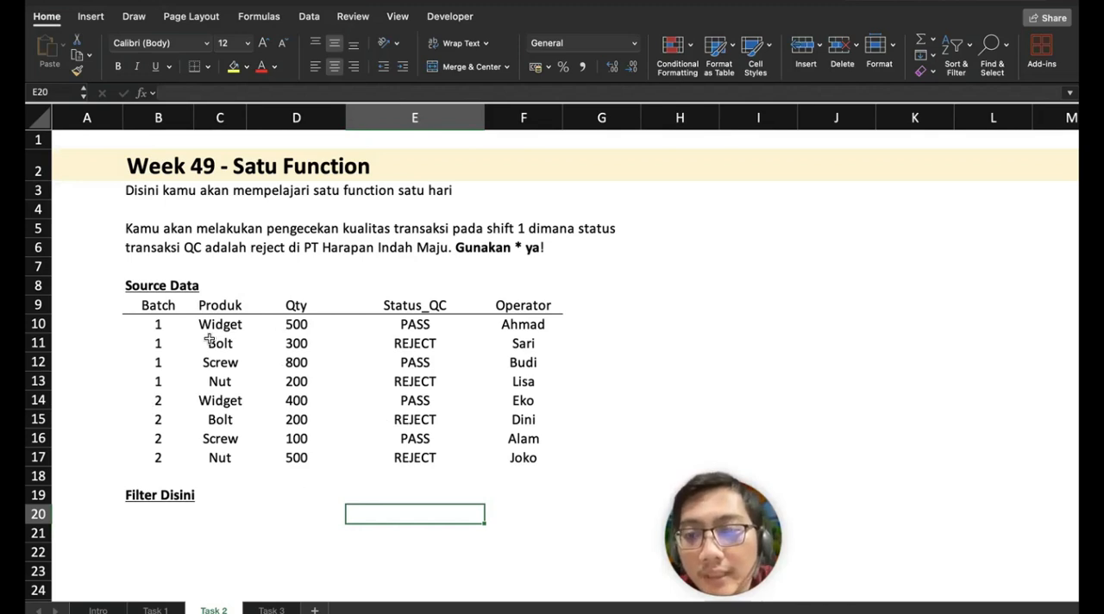
Step: Turn on column filters for the Task 2 source table B9:F17
drag(164, 308, 518, 457)
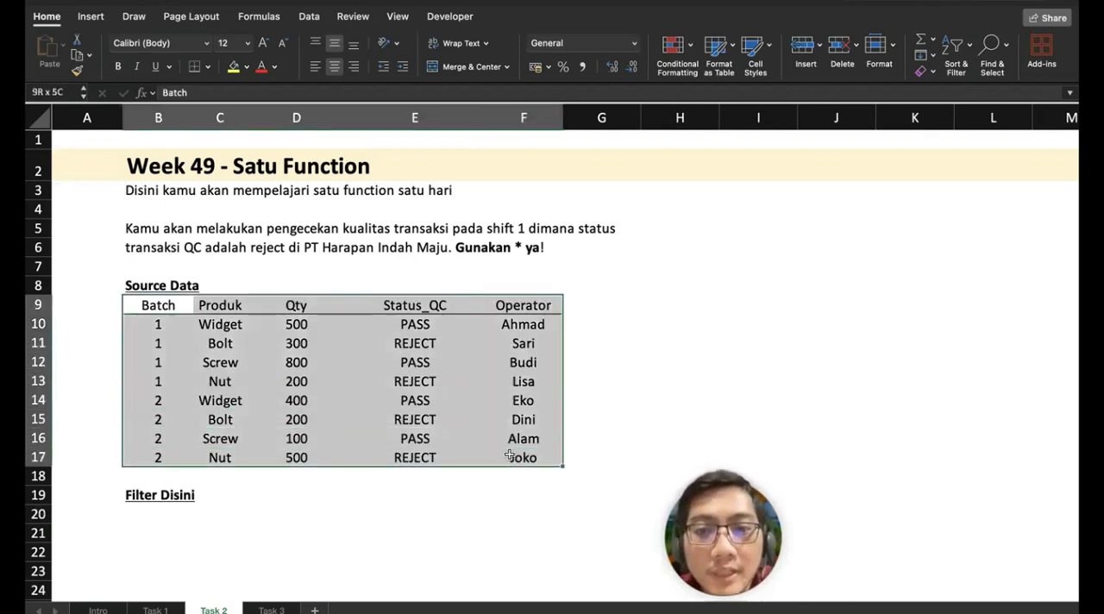
click(952, 59)
click(966, 131)
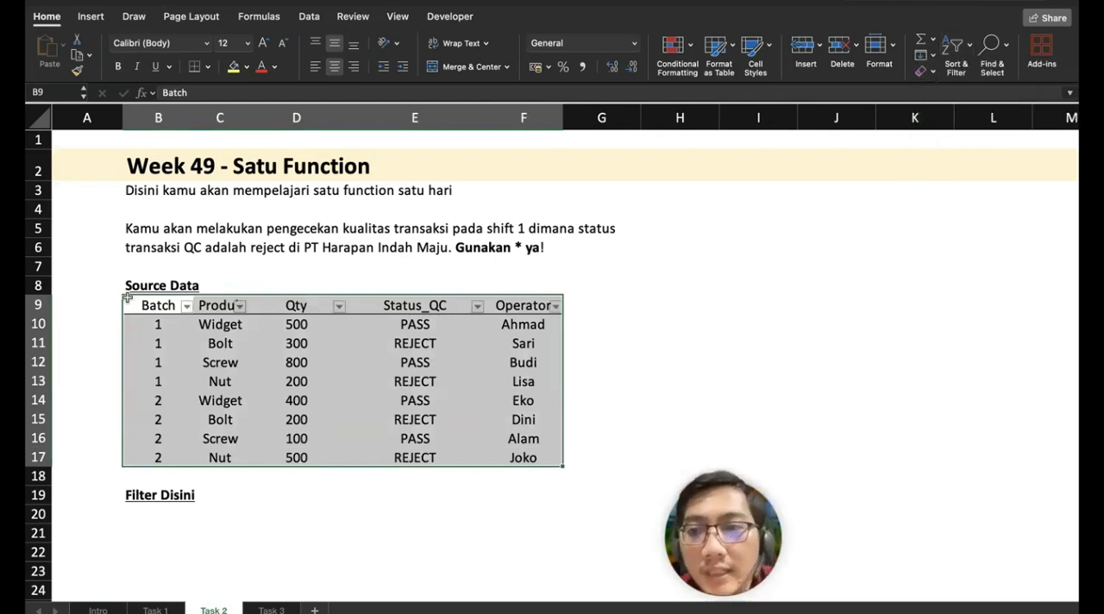
Step: Filter the source table to Batch 1 and Status_QC REJECT, and select the remaining rows with their headers
click(186, 306)
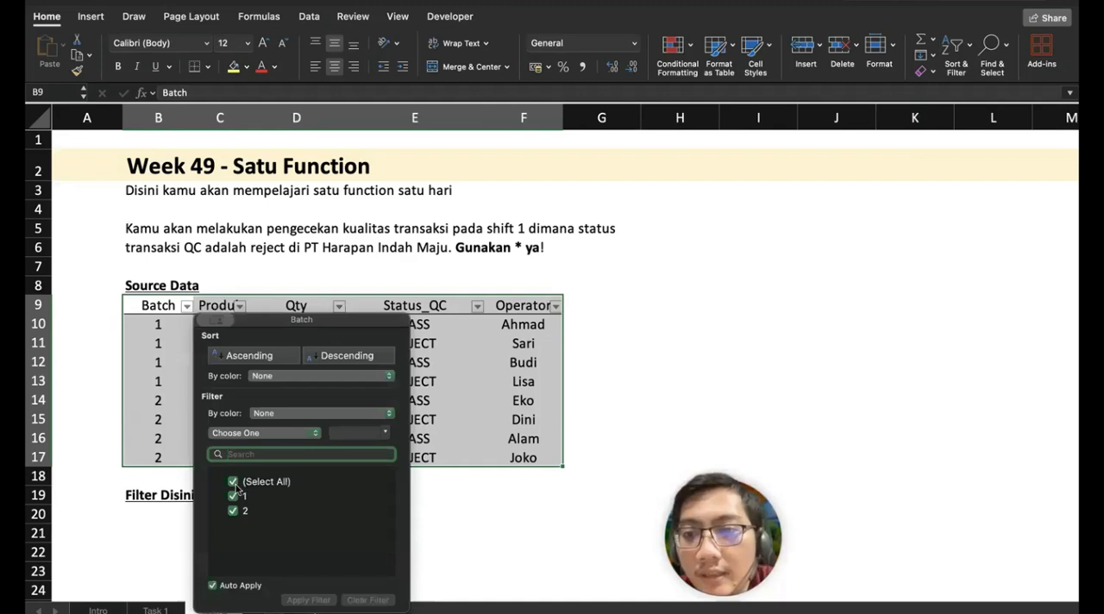
click(233, 481)
click(233, 496)
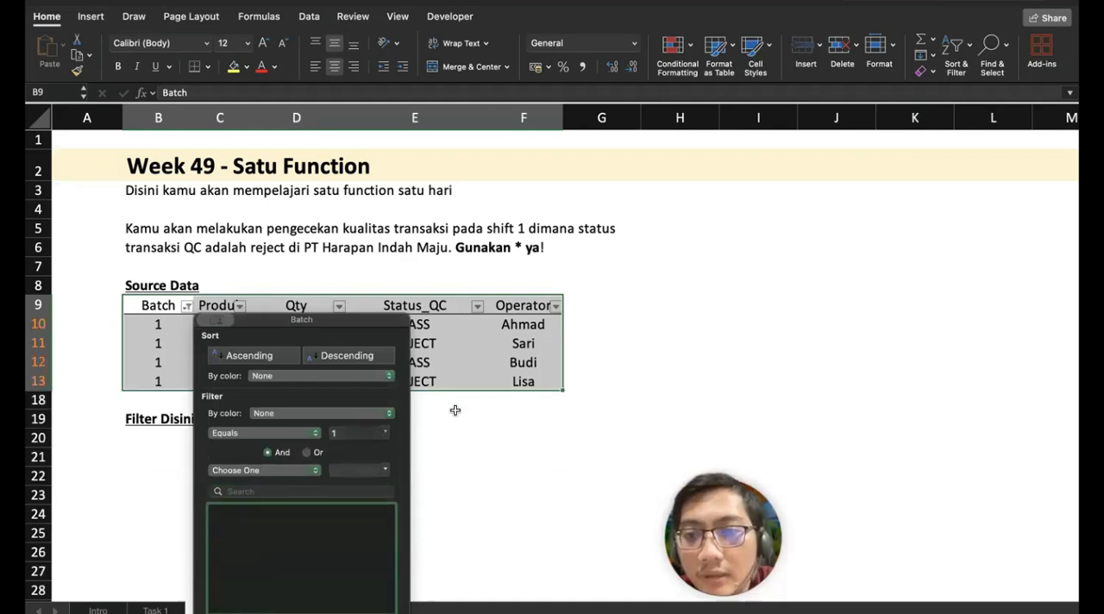
click(477, 306)
click(477, 306)
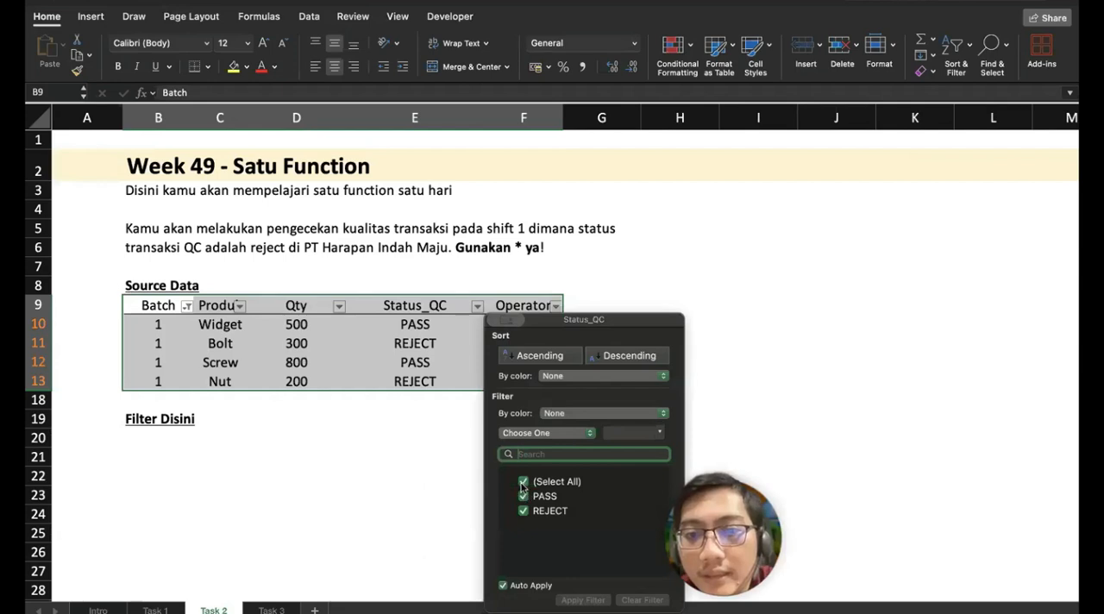
click(522, 481)
click(523, 511)
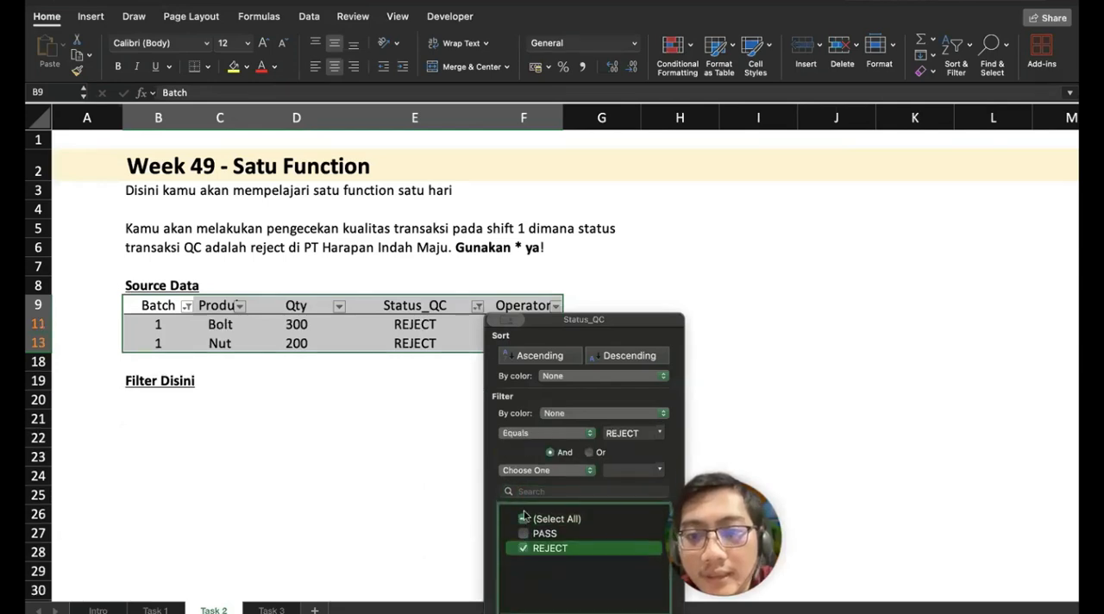
click(393, 415)
drag(547, 345, 160, 298)
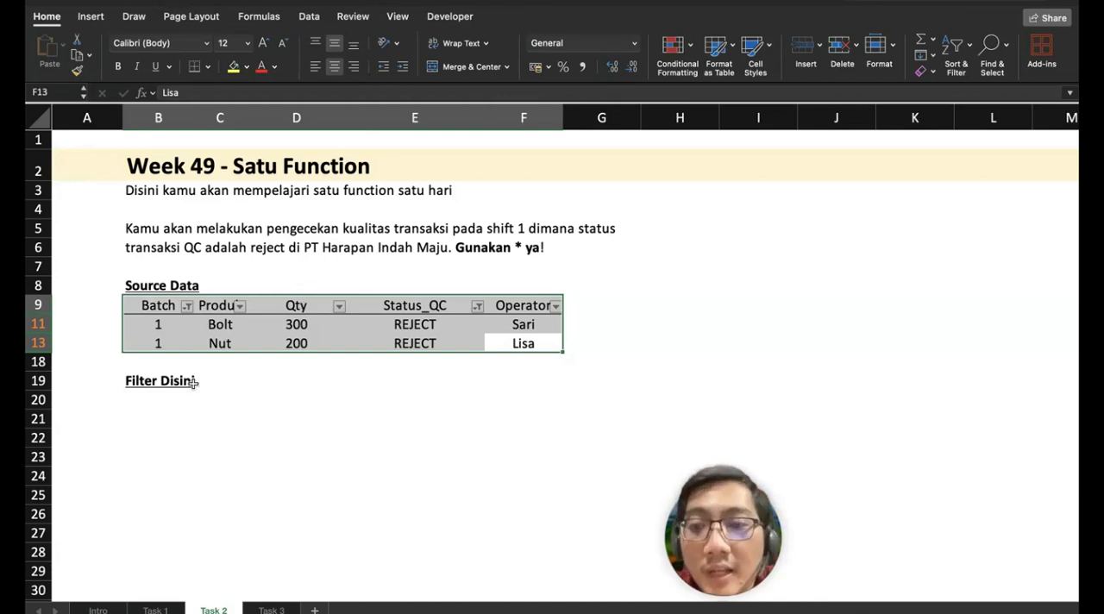
Step: Clear the Batch and Status_QC filters from the source table
click(186, 307)
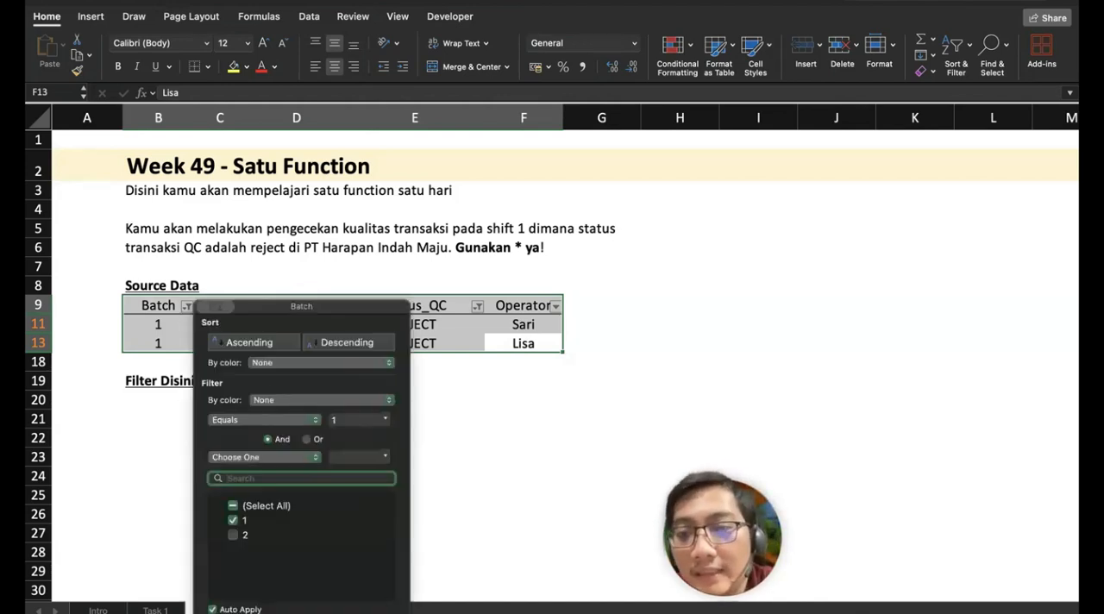
click(376, 608)
click(566, 299)
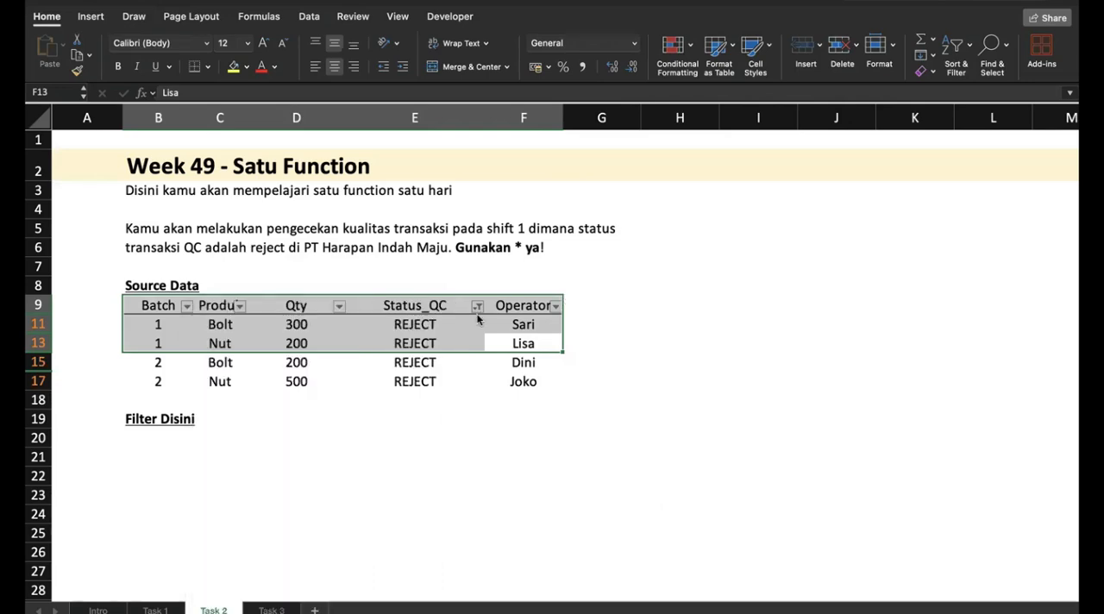
click(478, 308)
click(649, 610)
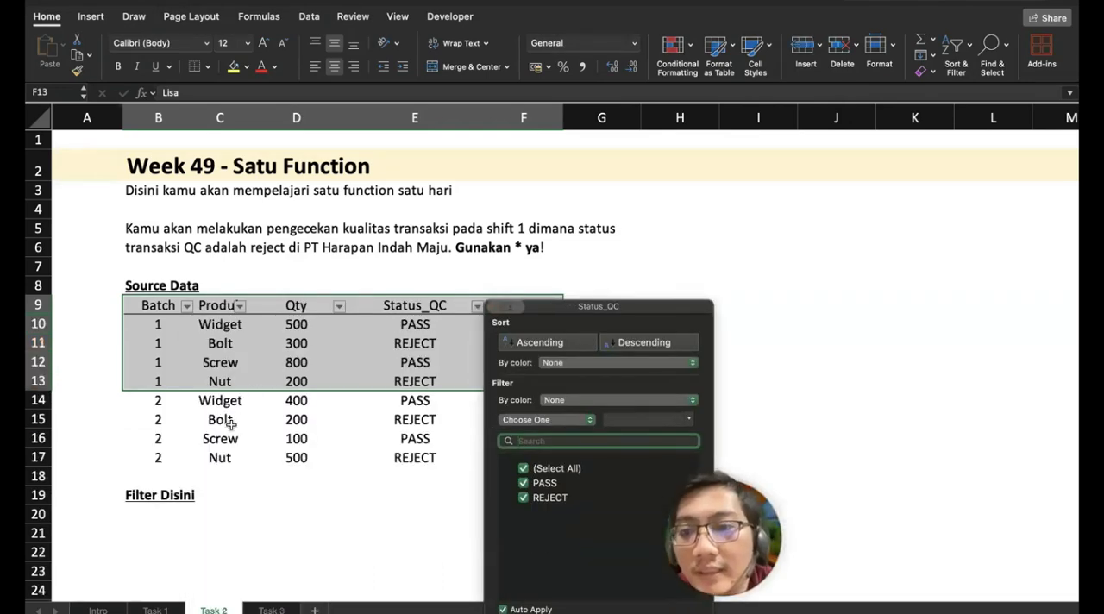
Step: Start a FILTER formula in B20 on array B10:F17 with the first condition (B10:B17=1)
scroll(231, 425, down, 3)
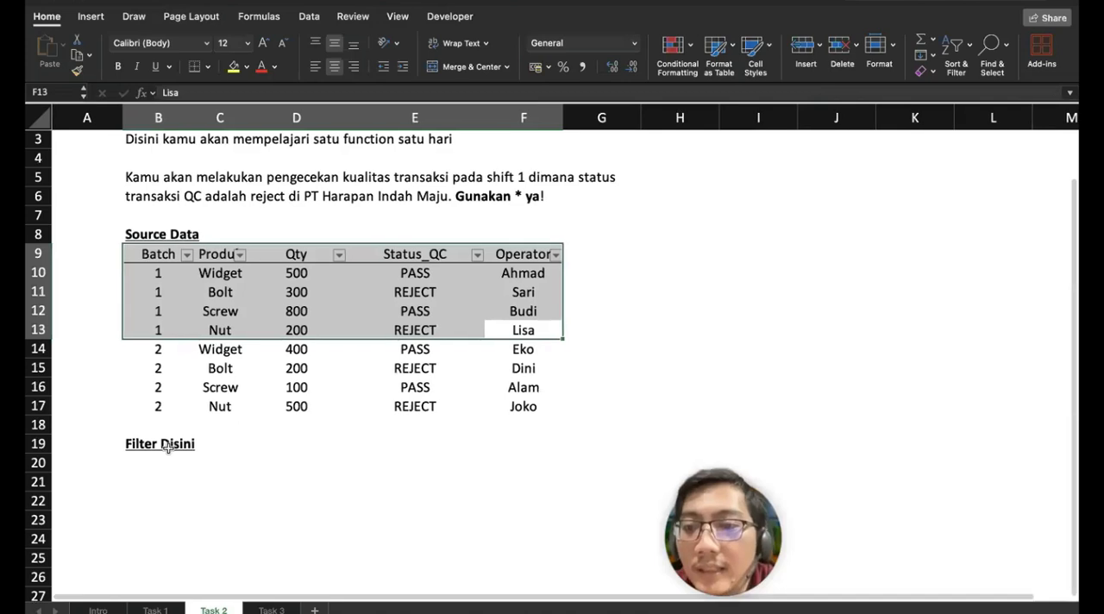
click(164, 444)
click(169, 460)
text(=)
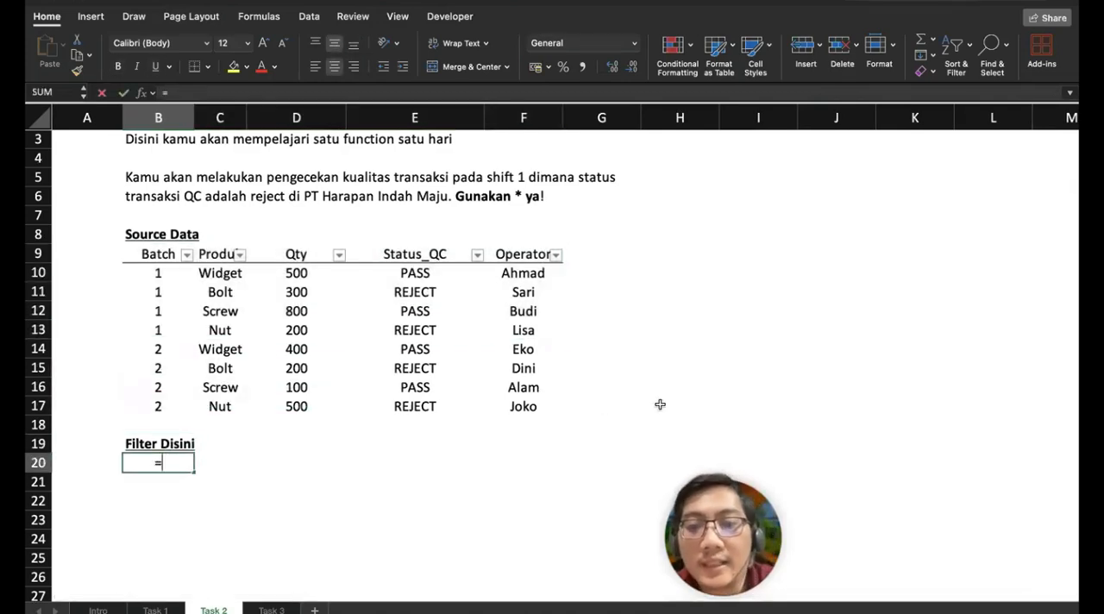
text(FILTER()
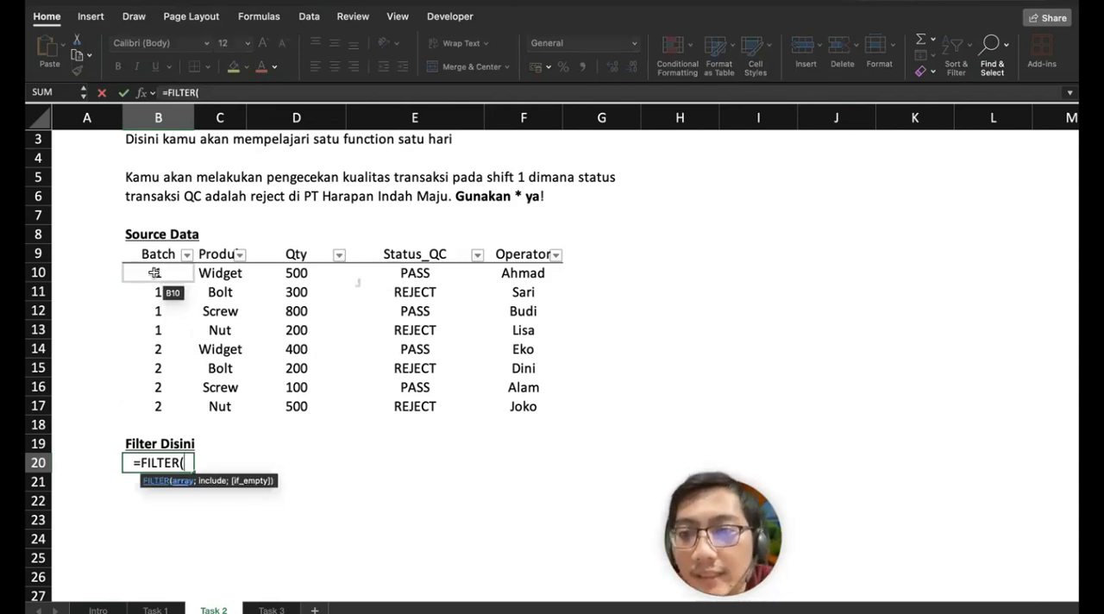
drag(154, 273, 519, 410)
text(;)
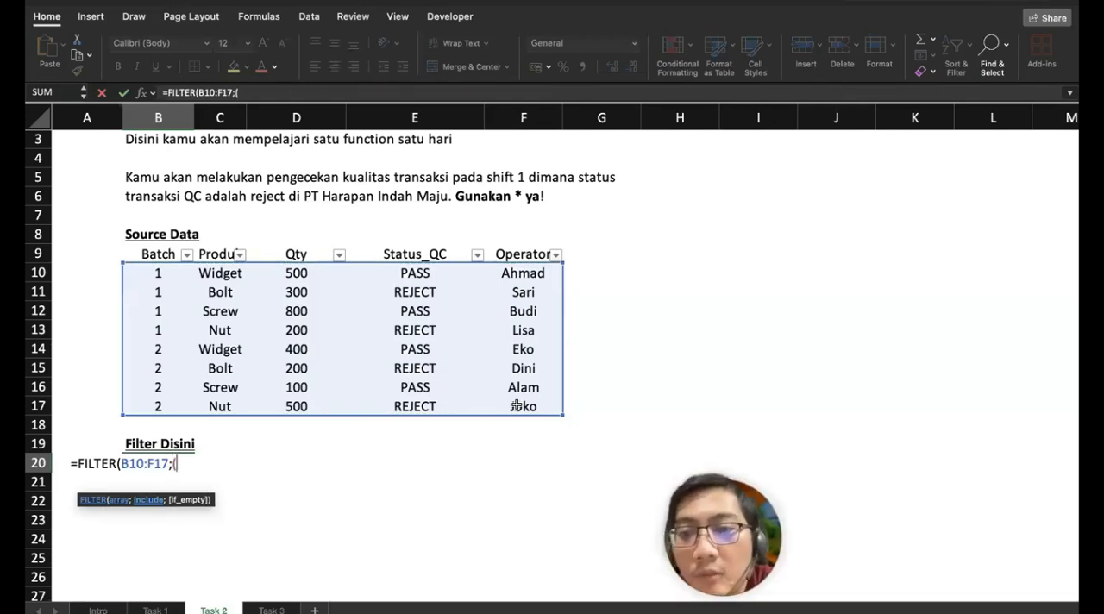
text(()
click(159, 272)
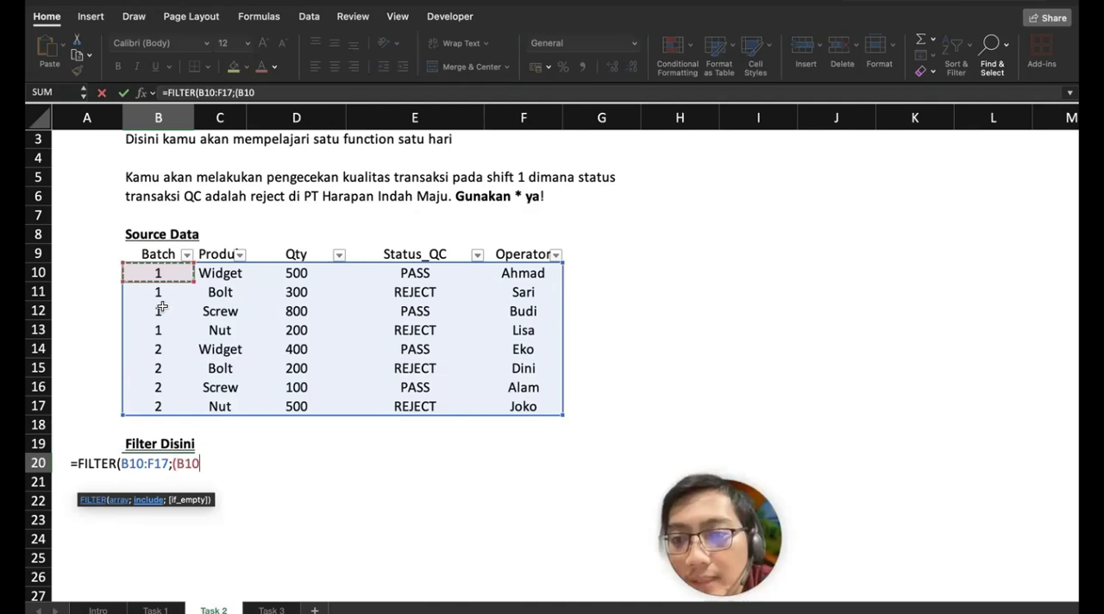
drag(161, 306, 162, 400)
text())
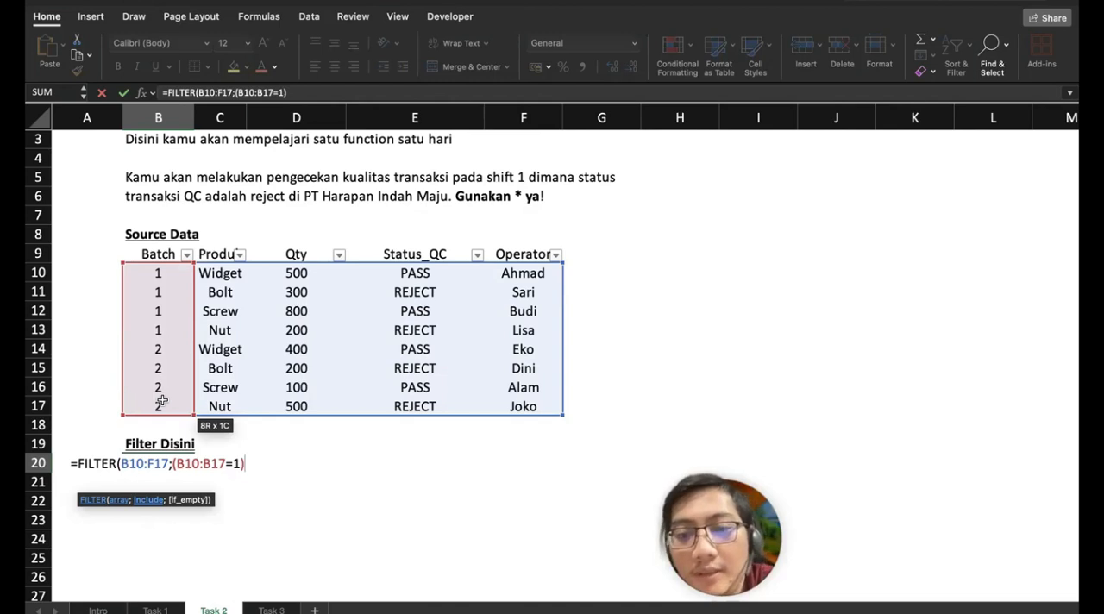
text(*)
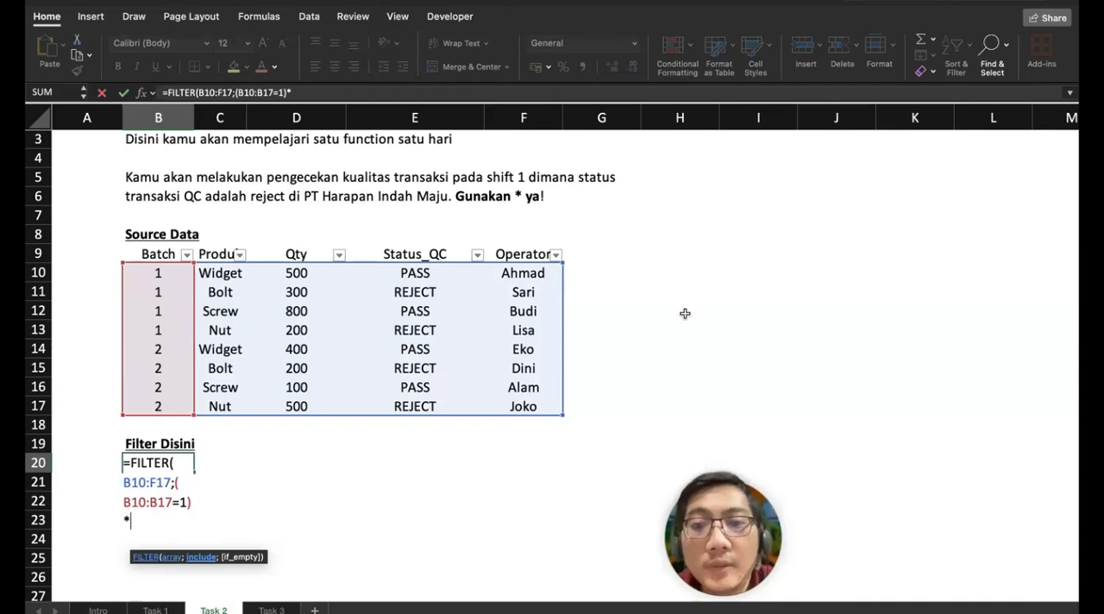
text(()
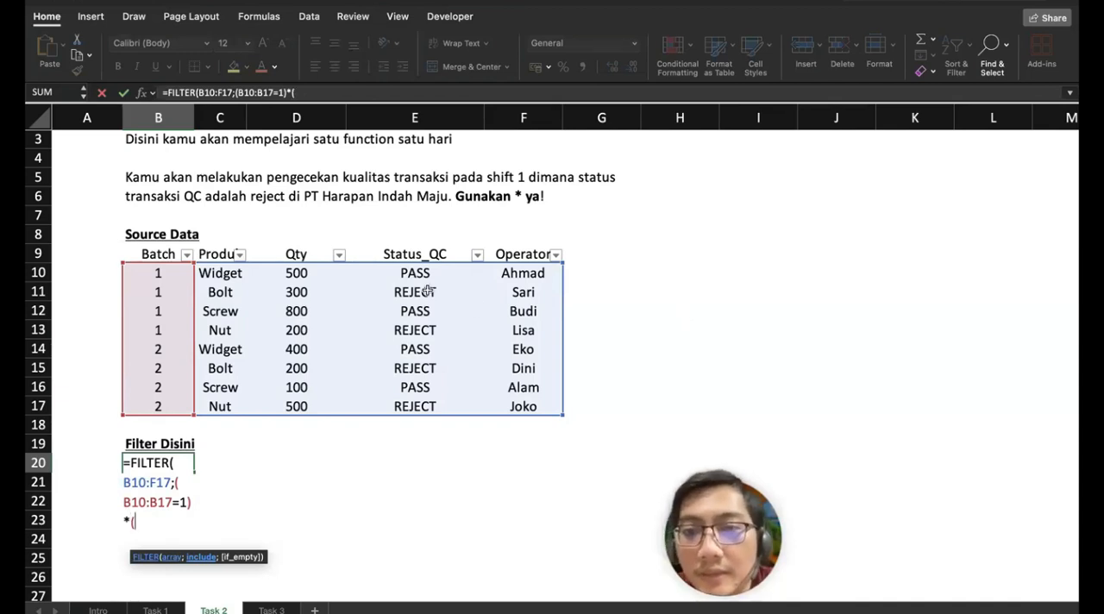
Step: Complete the B20 FILTER formula by multiplying in the second condition, *(E10:E17="REJECT"), and enter it
drag(442, 271, 462, 407)
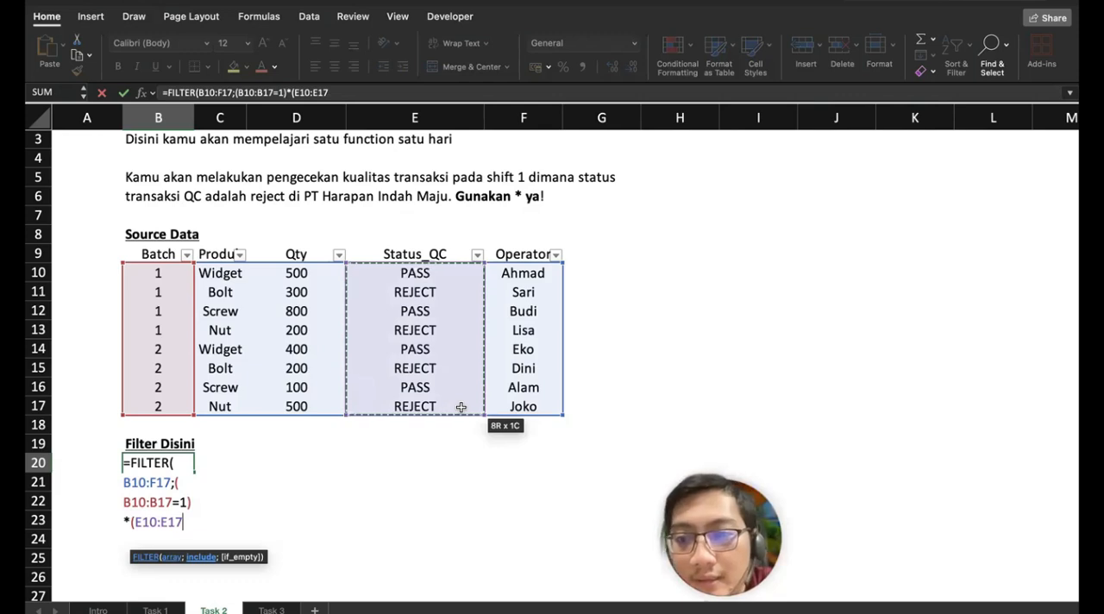
key(alt+Return)
text(="R)
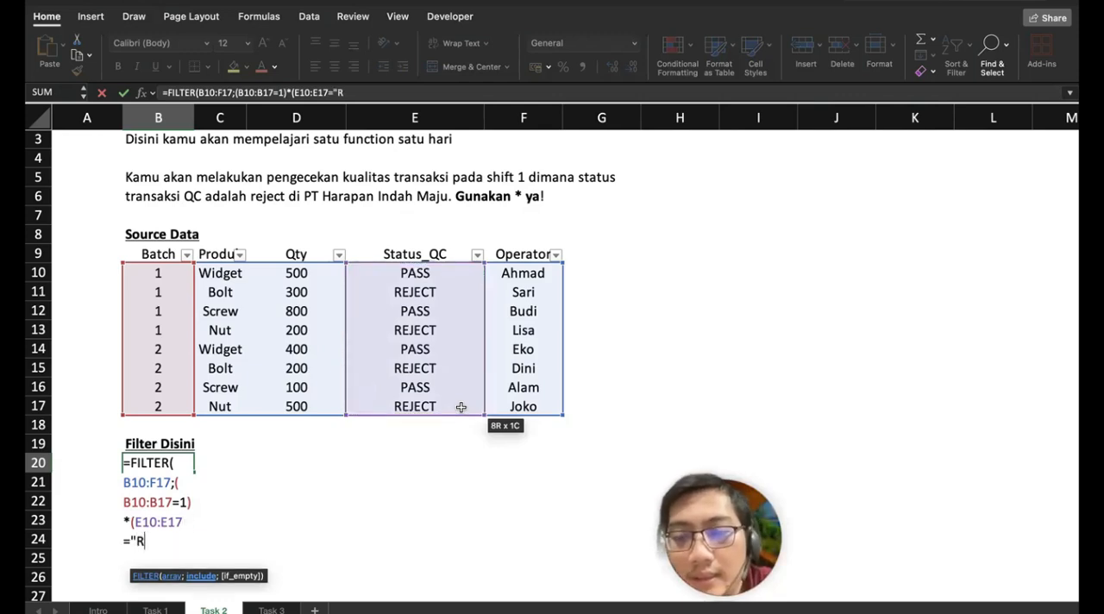
text(EJECT")
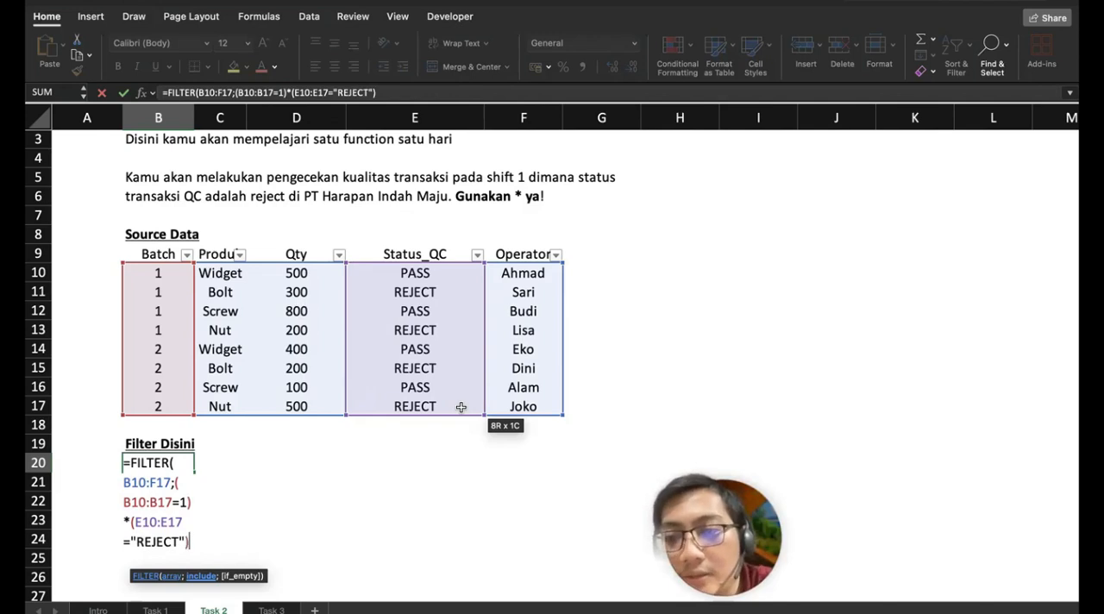
text())
key(Return)
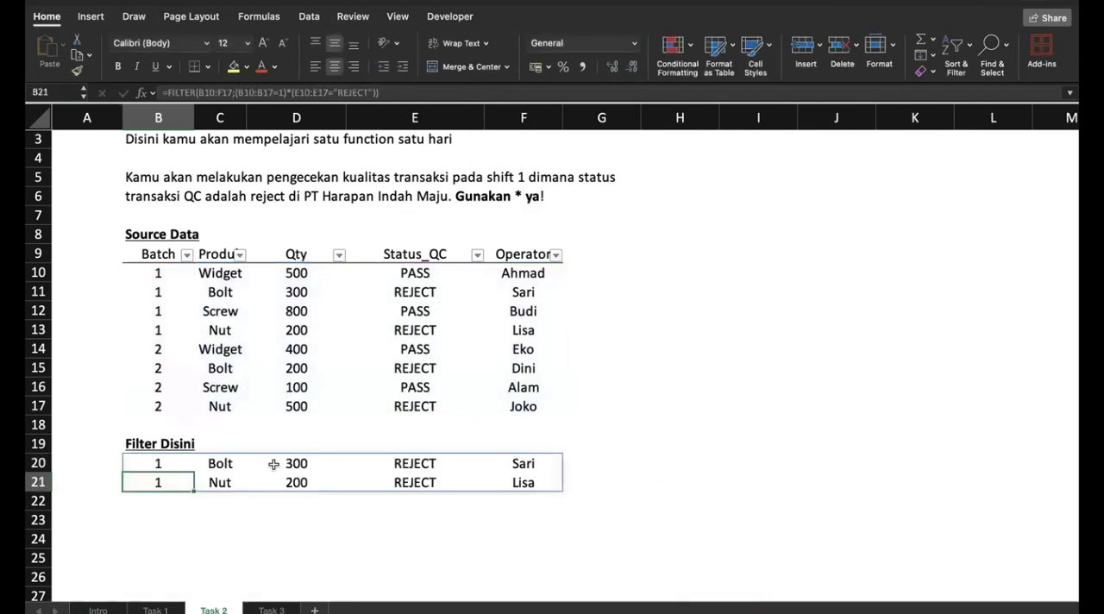
Step: Highlight the matching source rows B11:F11 and B13:F13 with a yellow fill
drag(522, 293, 164, 293)
click(233, 69)
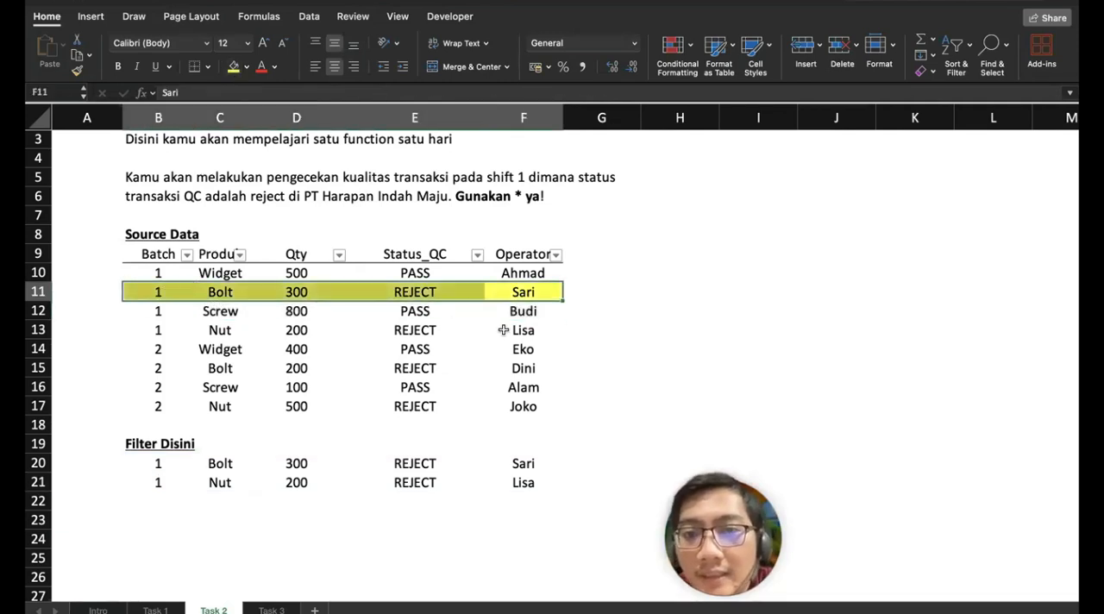
drag(523, 330, 161, 331)
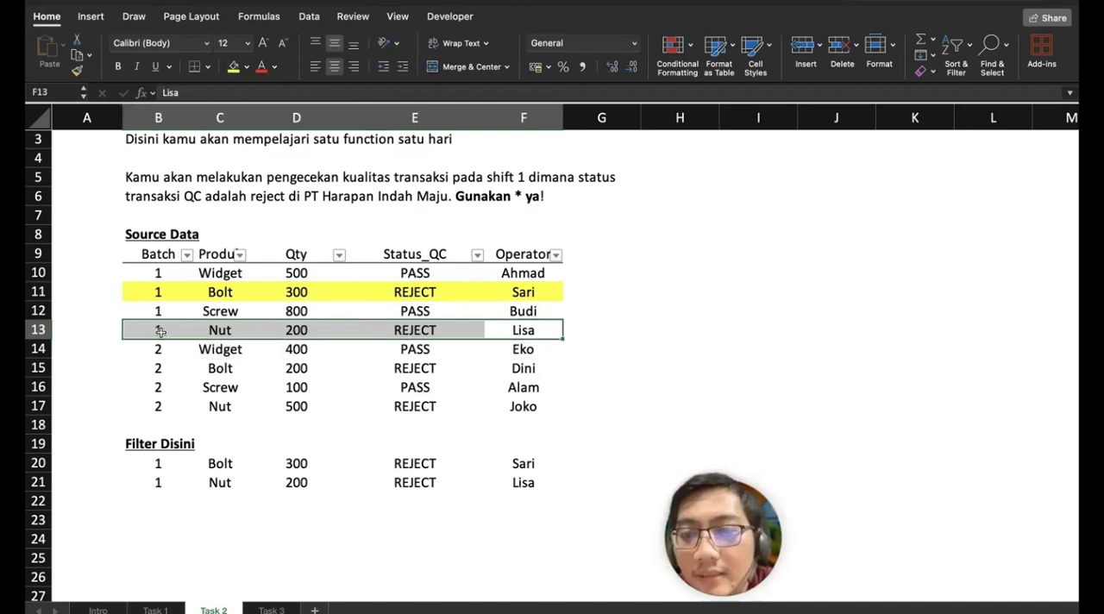
click(233, 69)
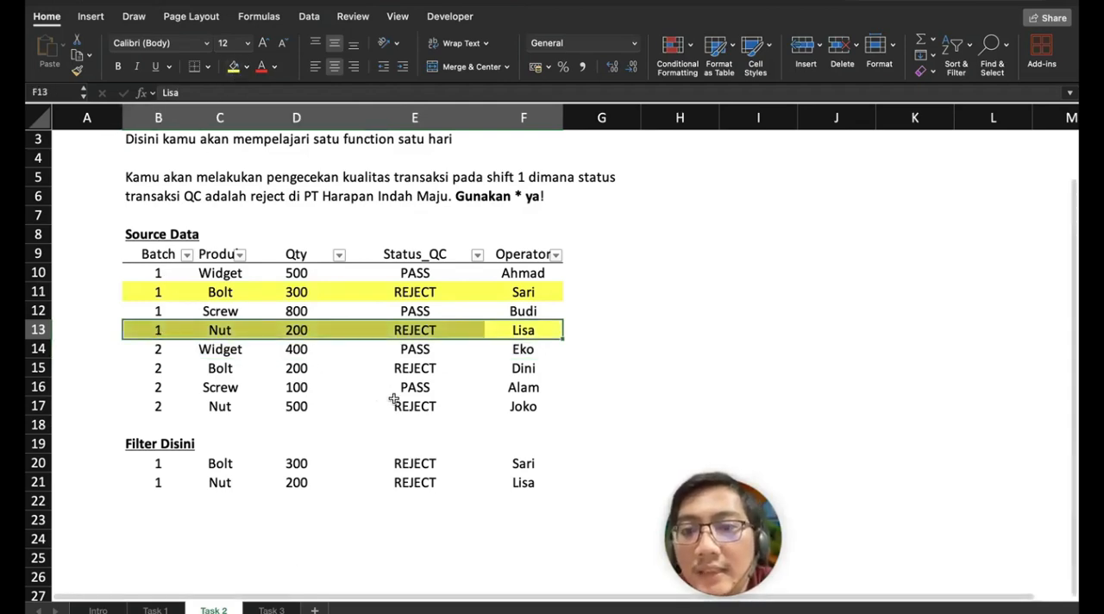
scroll(392, 395, up, 3)
scroll(393, 398, down, 3)
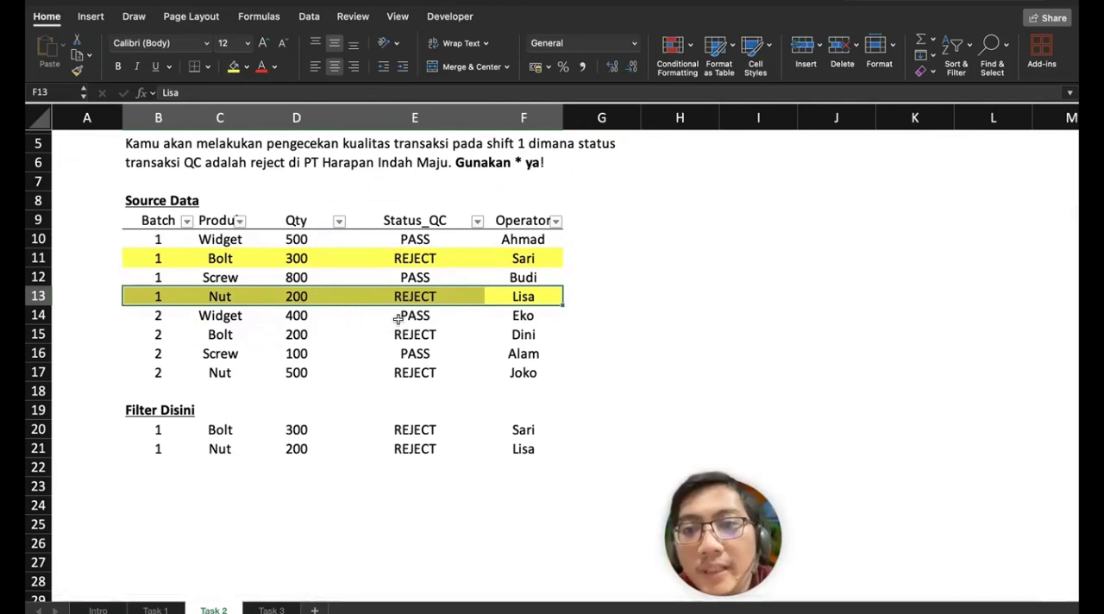
scroll(398, 319, up, 1)
scroll(397, 319, up, 1)
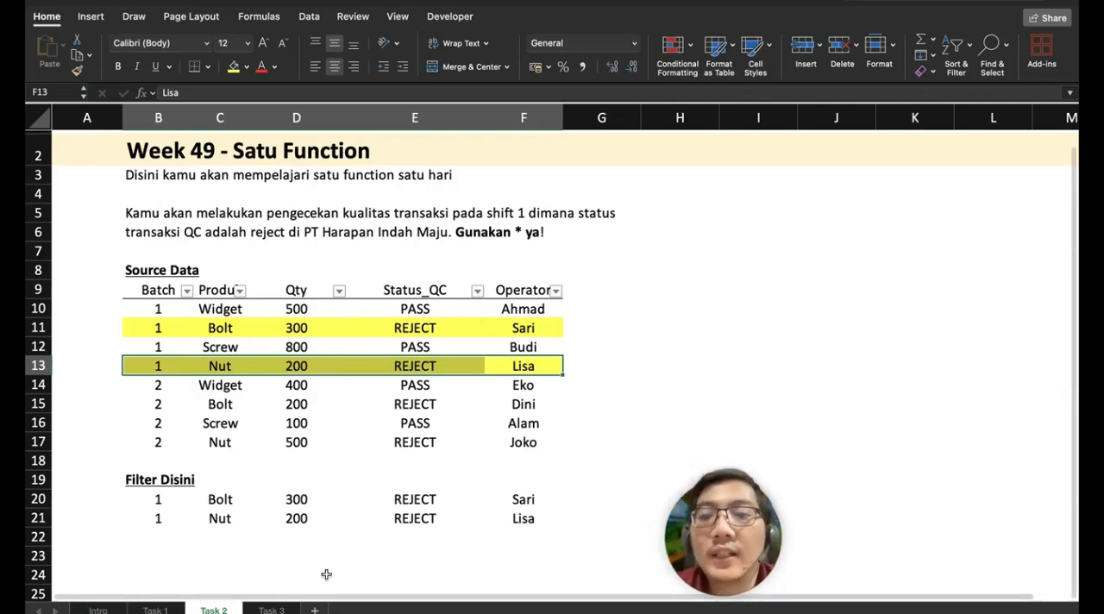
Step: Filter the source table to Batch 1 and Status_QC REJECT for comparison with the formula output
scroll(626, 397, down, 3)
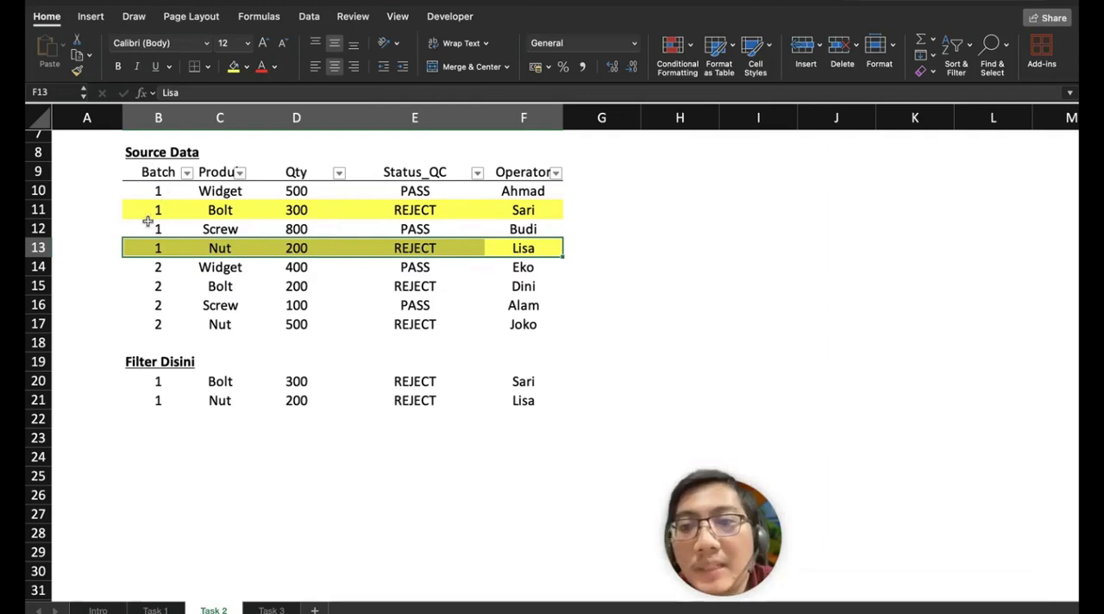
drag(157, 188, 160, 249)
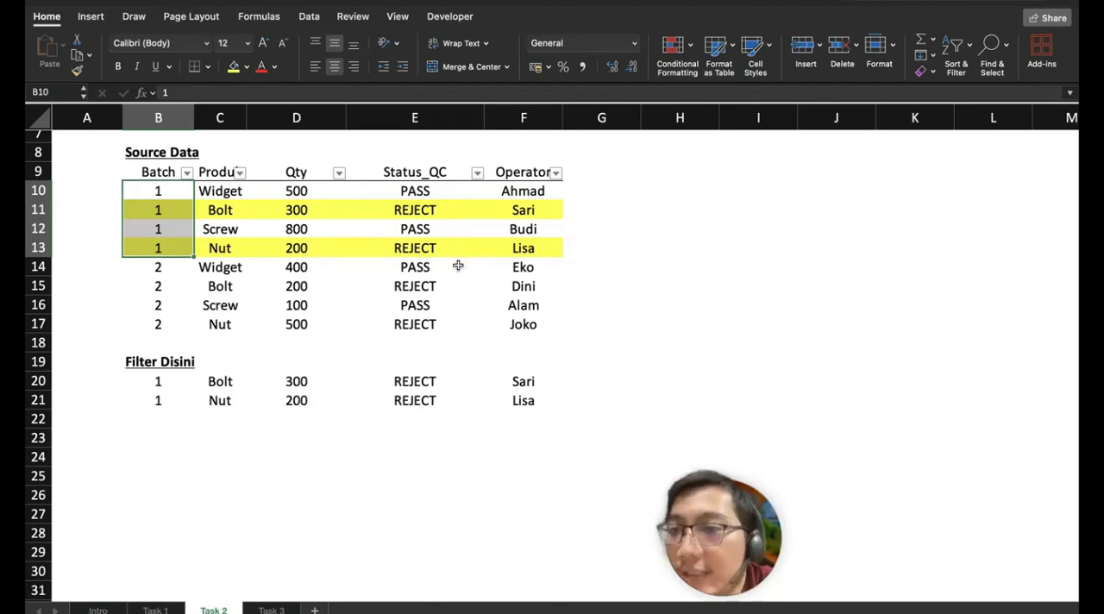
click(186, 173)
click(234, 379)
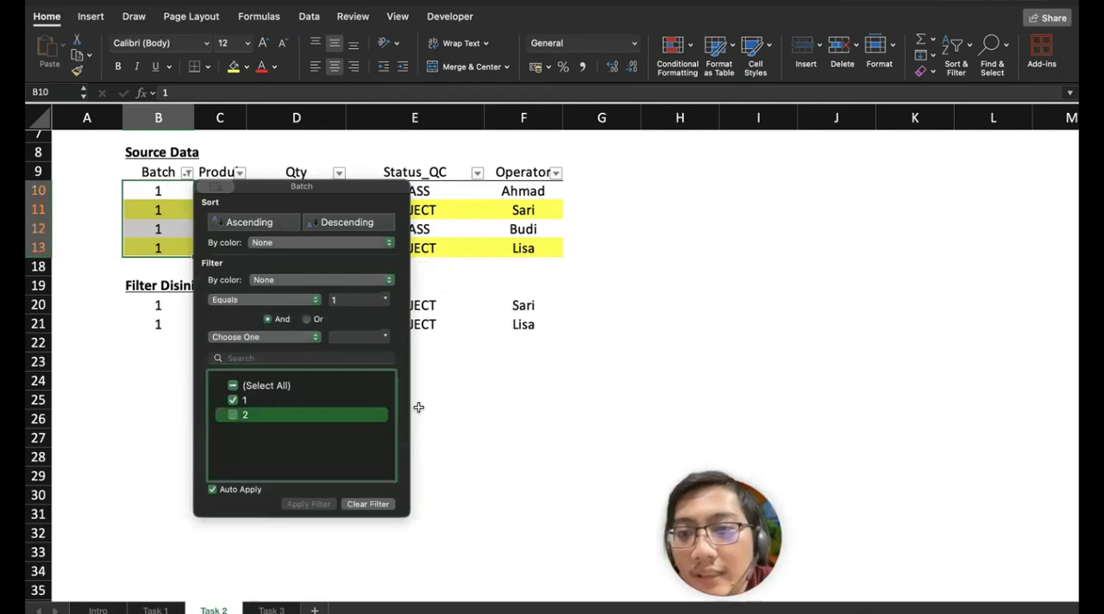
click(490, 372)
click(477, 173)
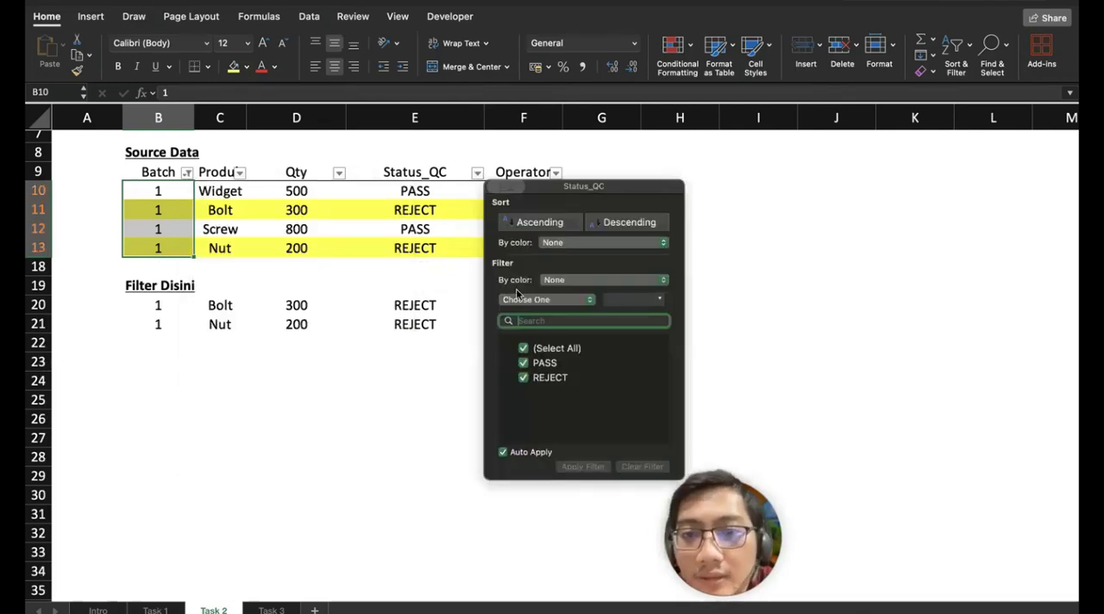
click(524, 363)
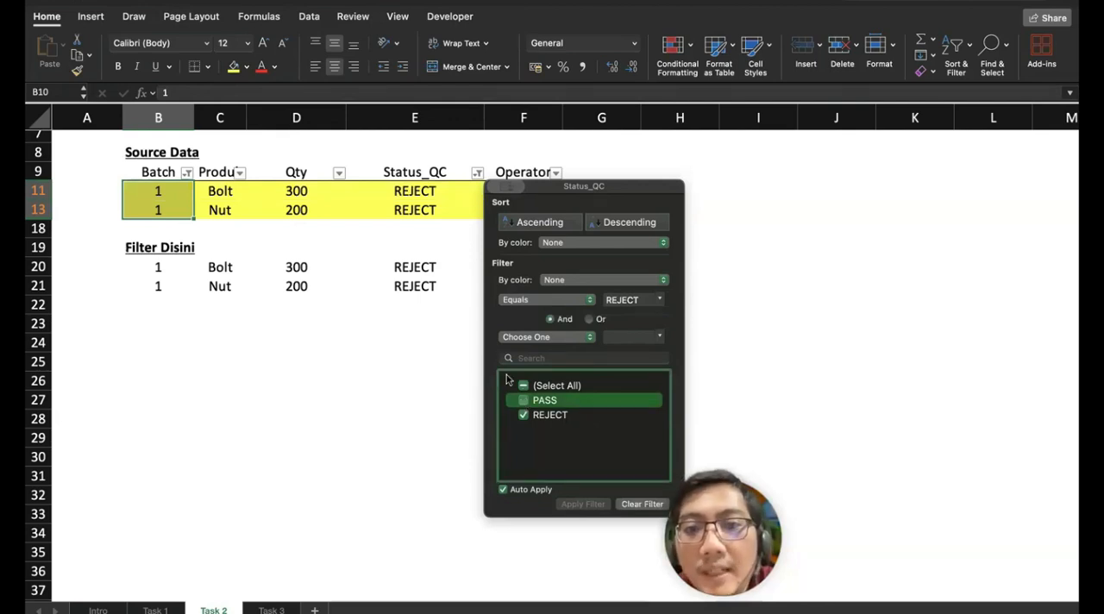
Step: Clear all active filters from the Task 2 source table at once
click(184, 177)
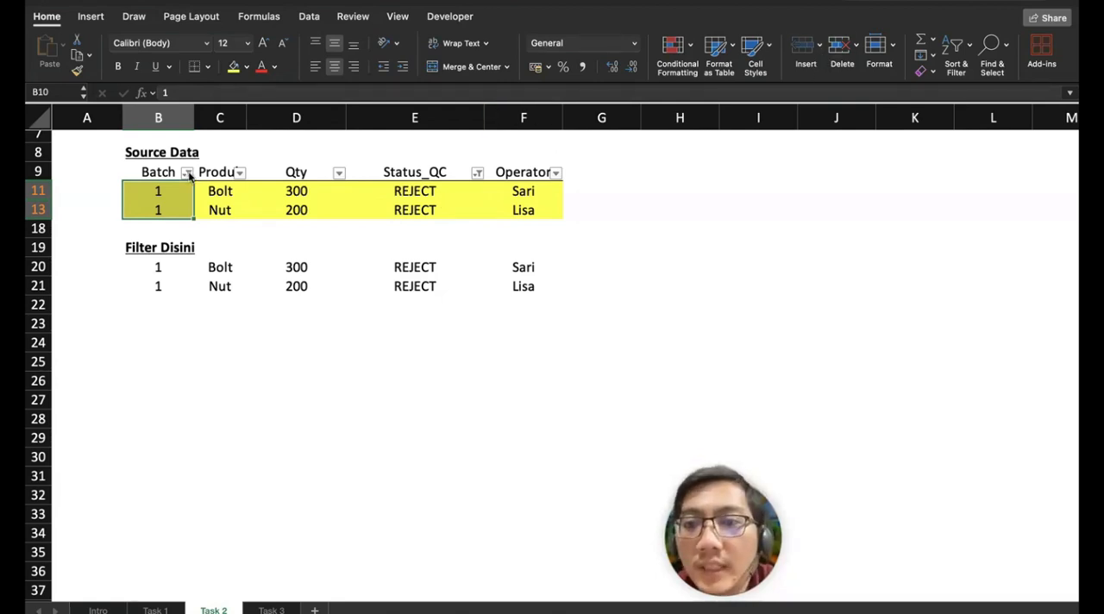
click(186, 173)
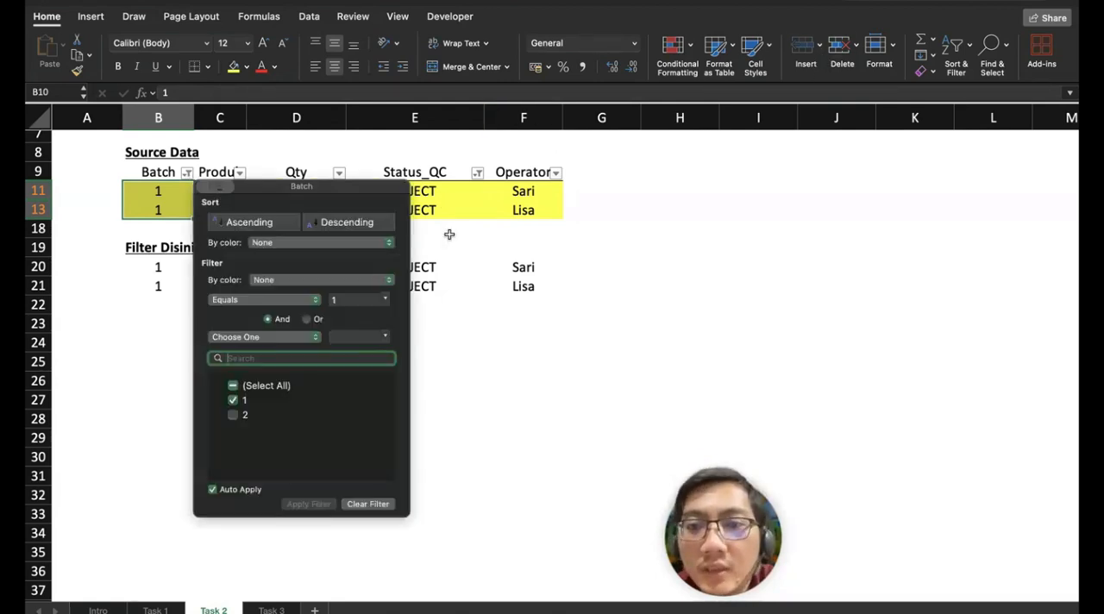
click(446, 173)
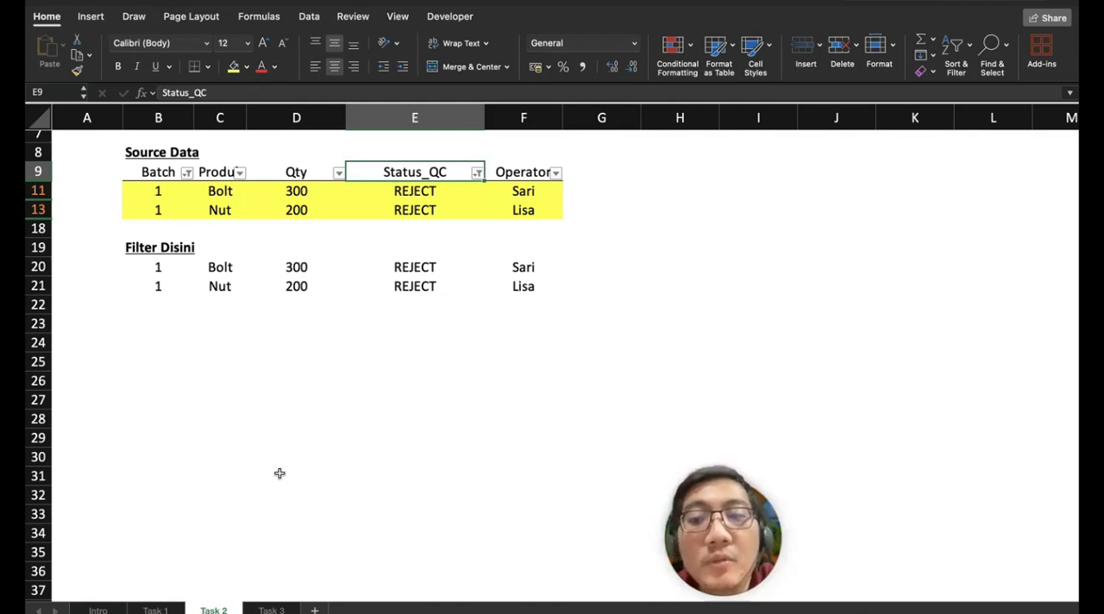
click(956, 46)
click(984, 148)
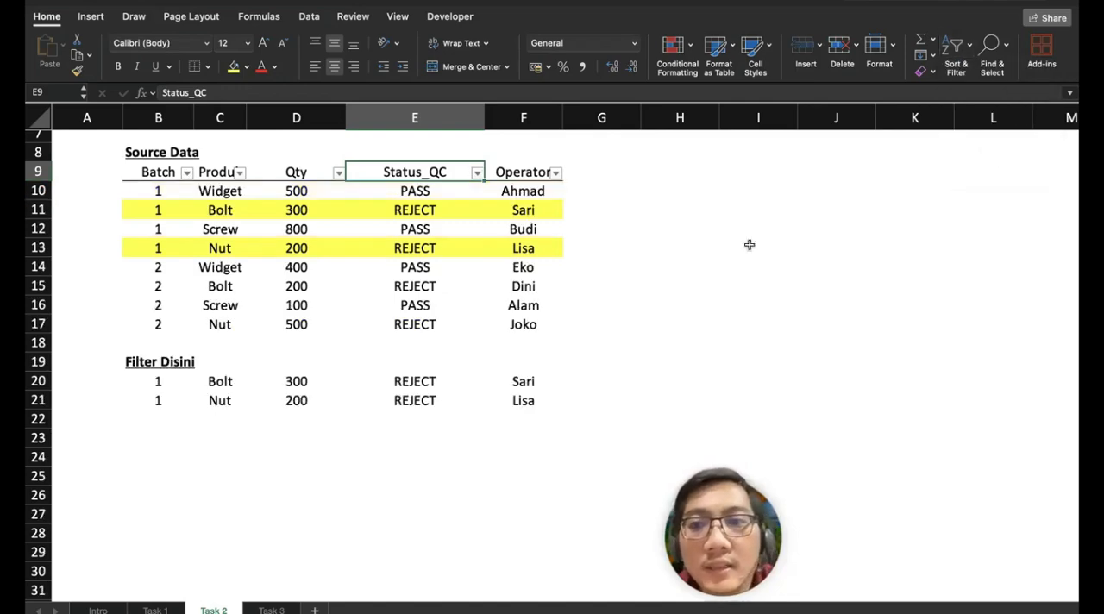
Step: Open the Task 3 sheet and examine its instructions, the Status values F10:F15 and the No_Resi values B10:B15
click(274, 608)
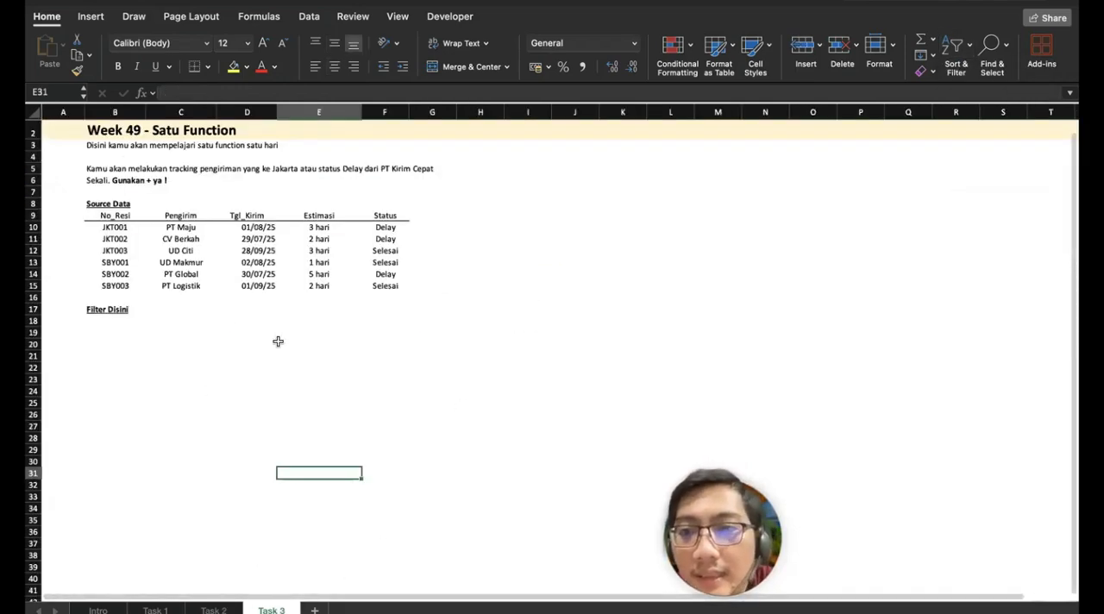
scroll(278, 342, up, 5)
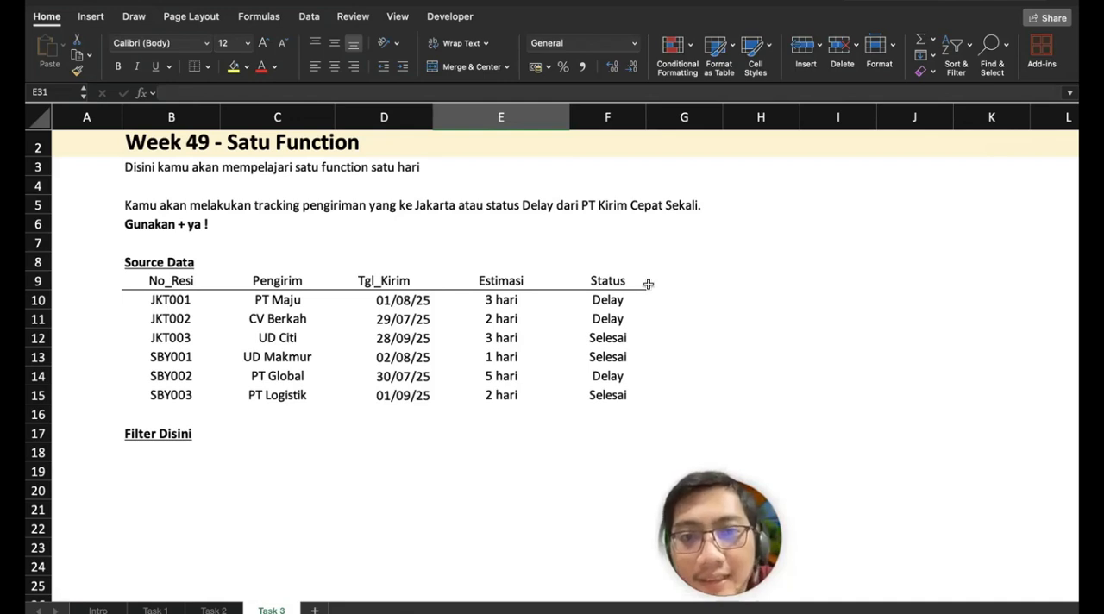
drag(612, 299, 608, 395)
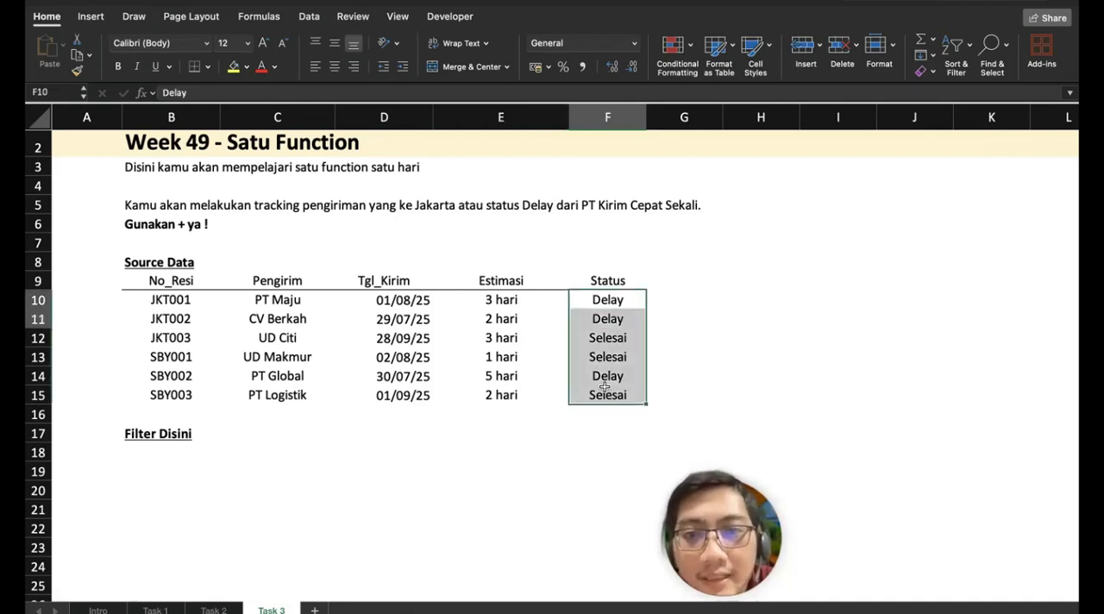
click(166, 302)
drag(167, 302, 172, 394)
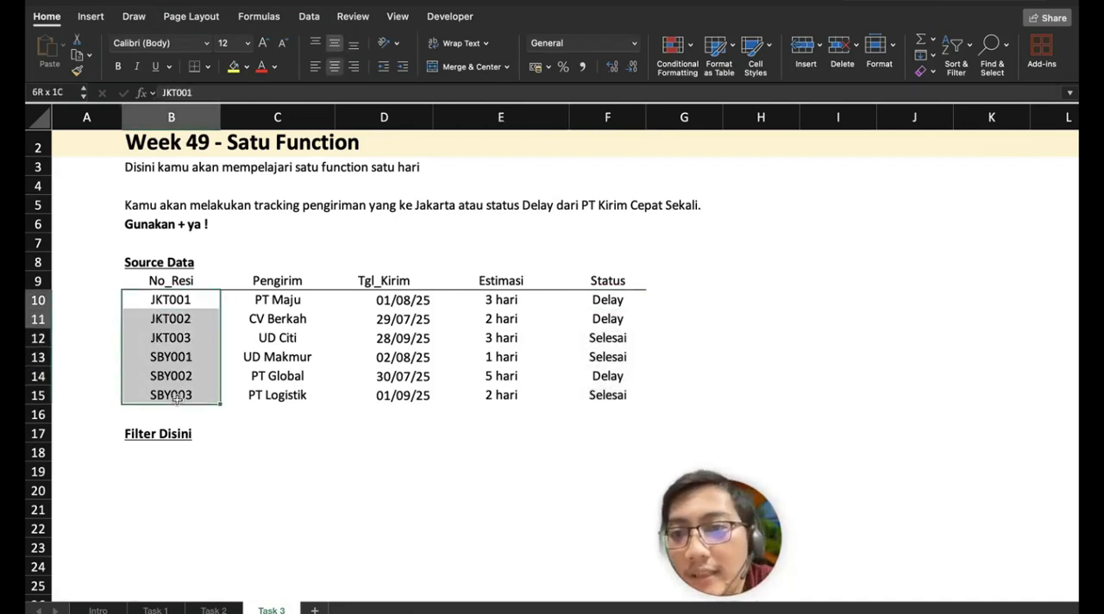
Step: Start a FILTER formula in B18 on array B10:F15 with the first condition (LEFT(B10:B15;3)="JKT")
click(179, 451)
text(=)
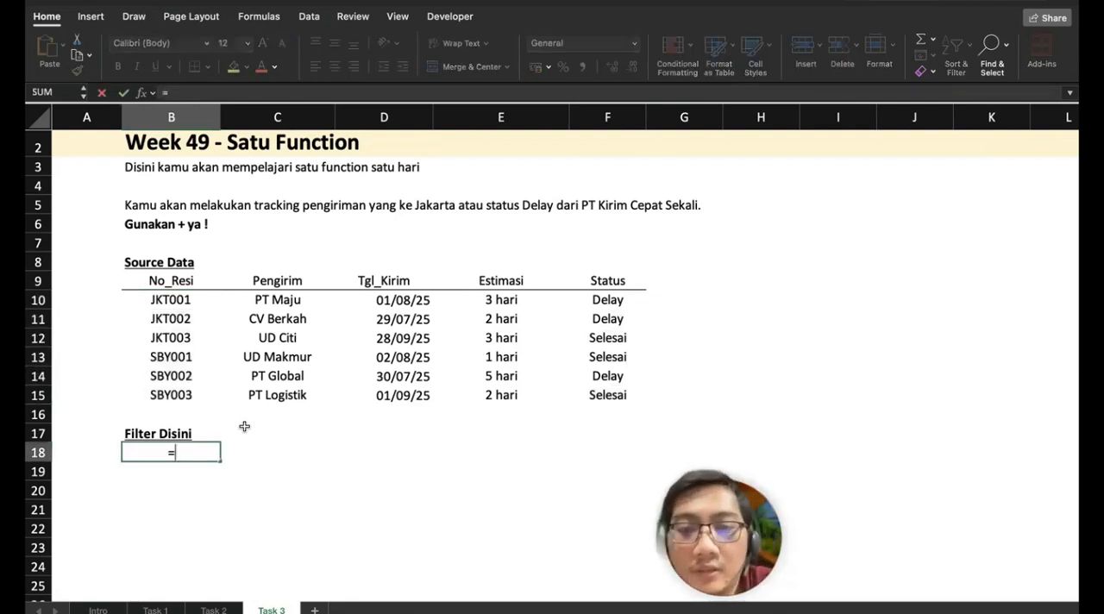
text(FILTER()
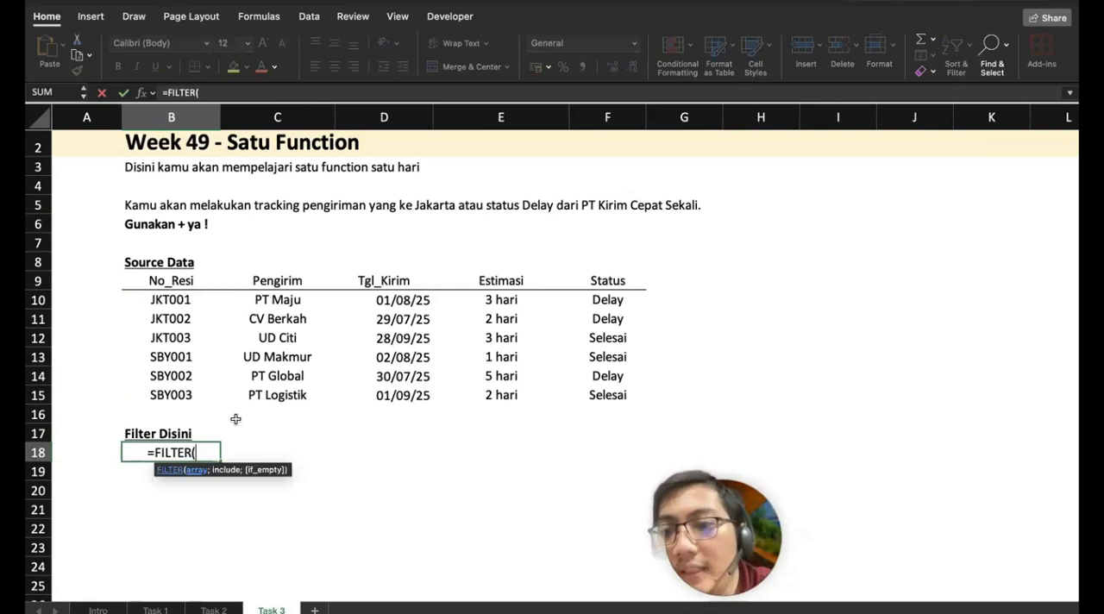
drag(181, 302, 584, 393)
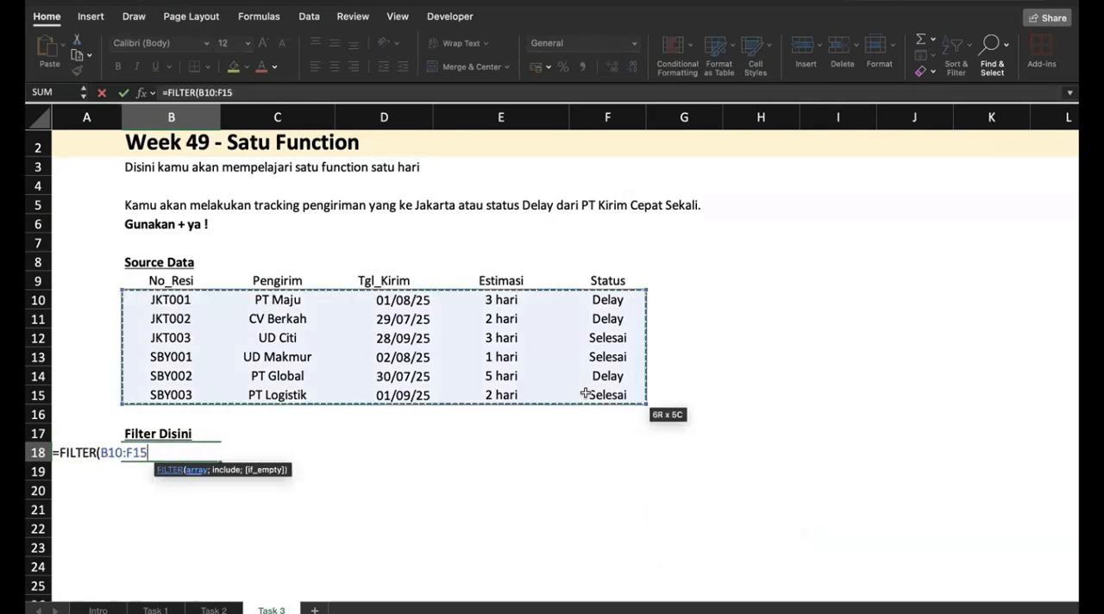
text(;)
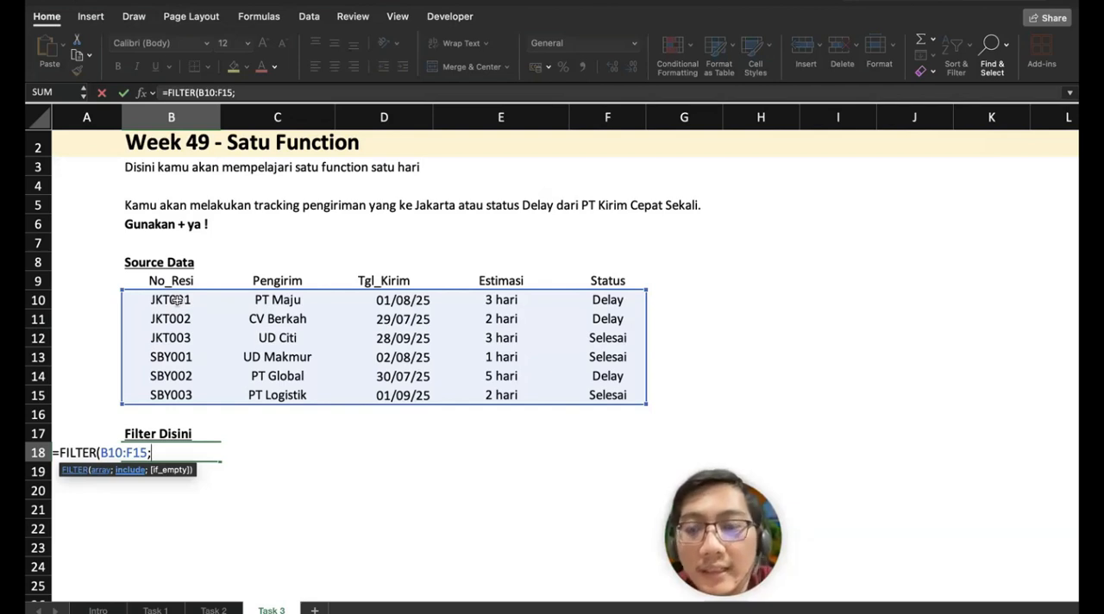
text((LEFT()
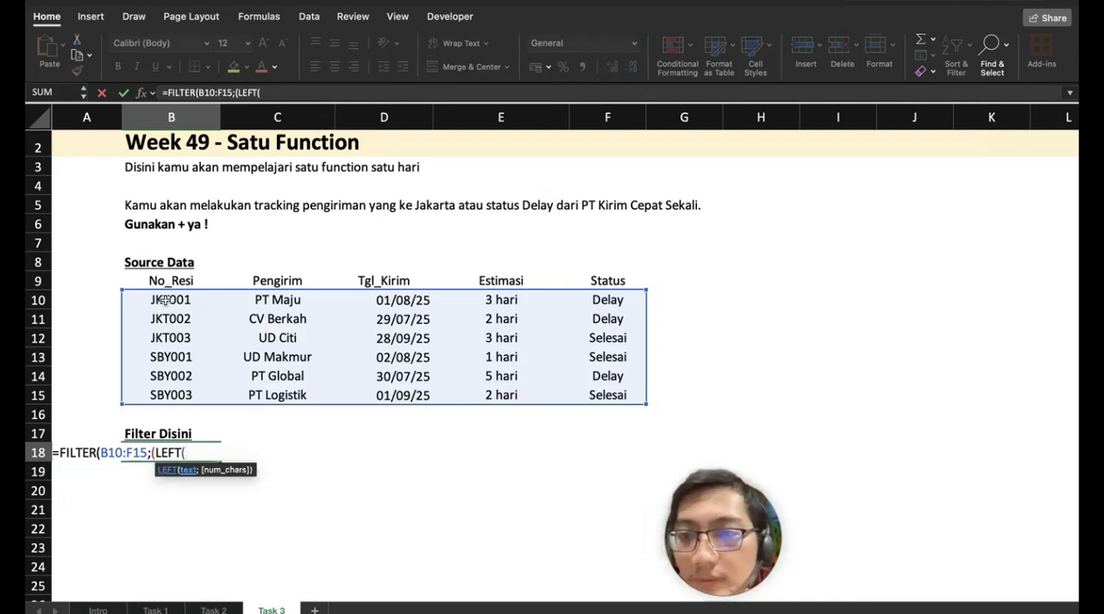
drag(165, 300, 165, 399)
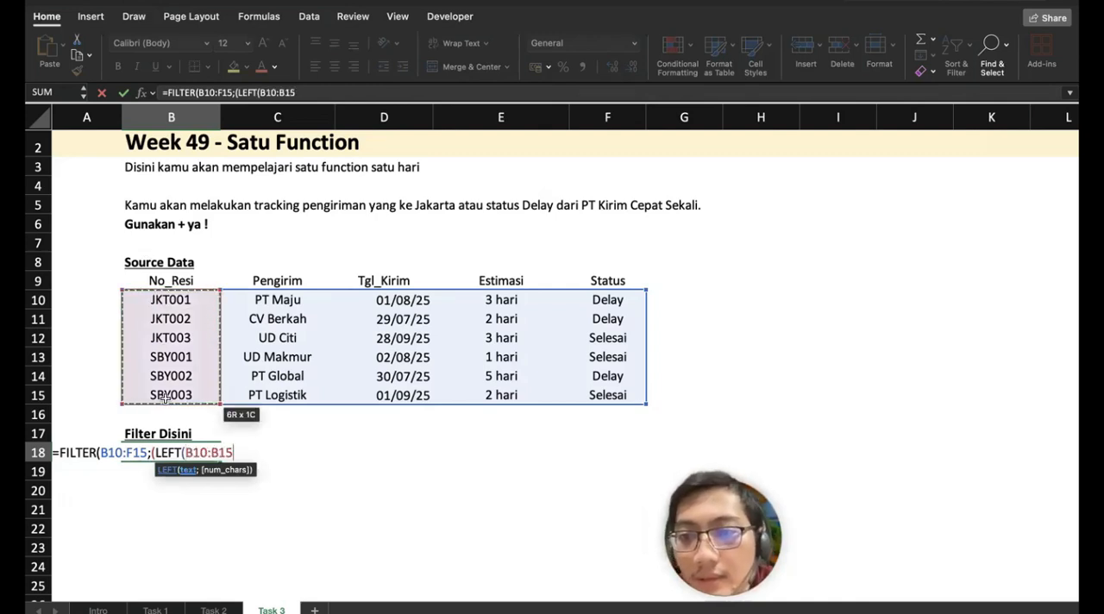
text(;3)=")
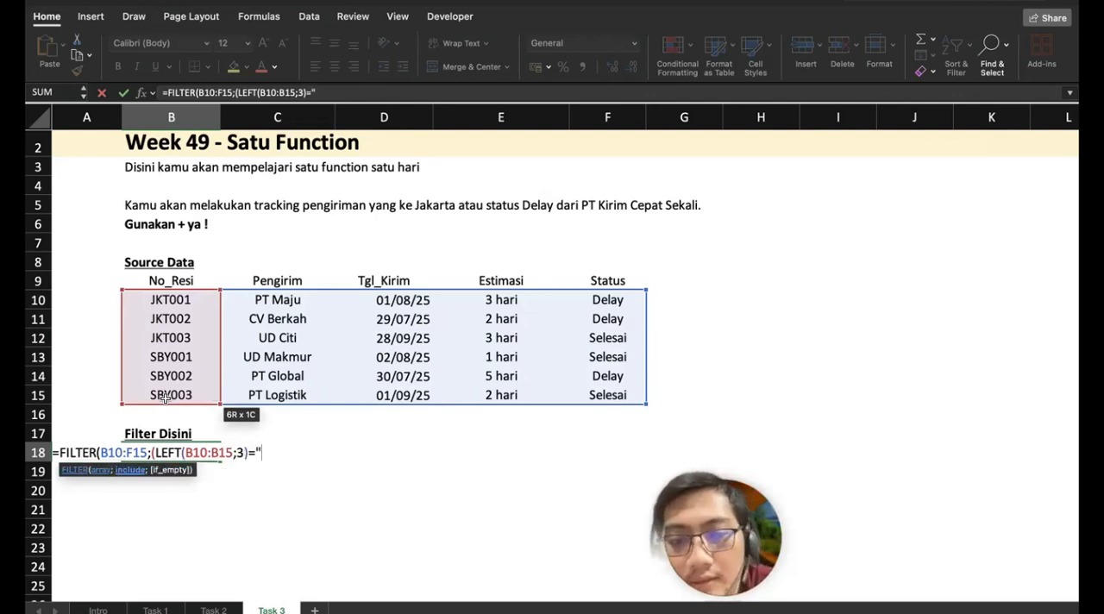
text(JKT)
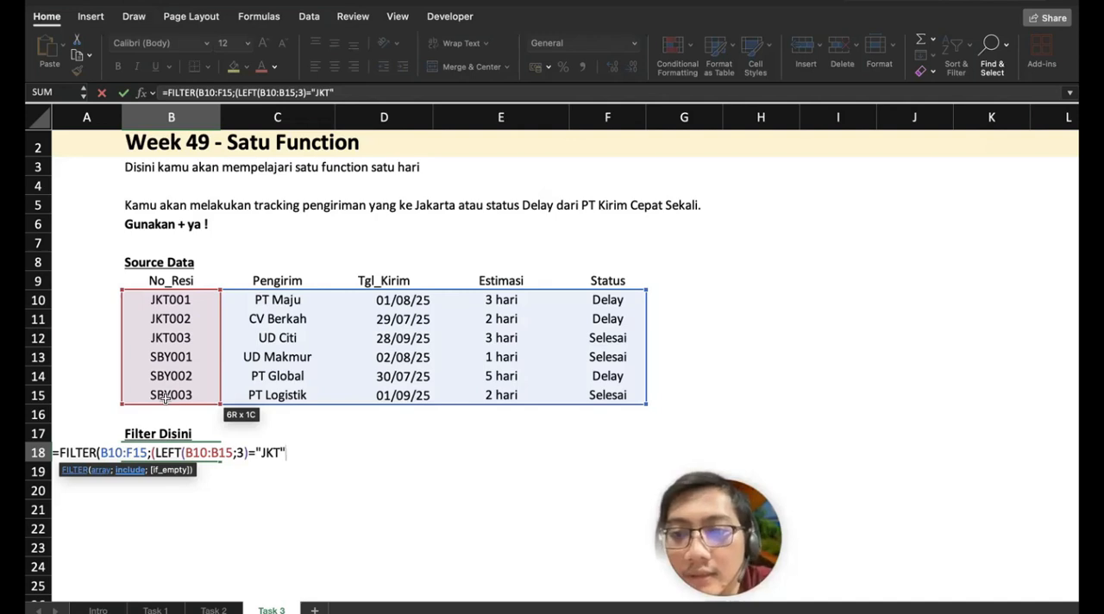
text(")+()
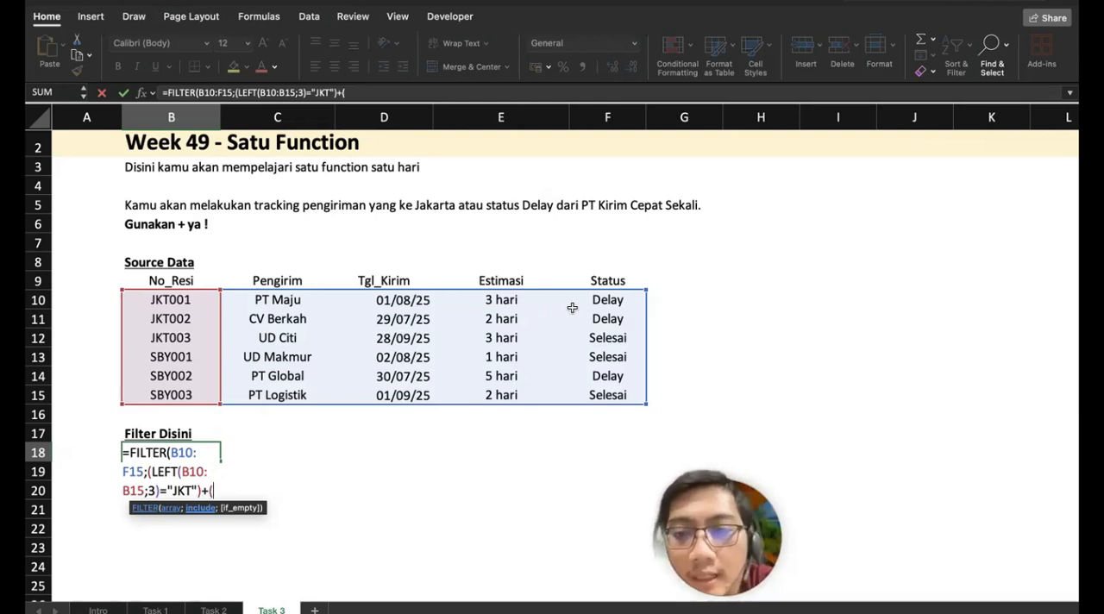
Step: Complete the B18 FILTER formula by adding the alternative condition (F10:F15="DELAY")
drag(597, 301, 599, 398)
text(="D)
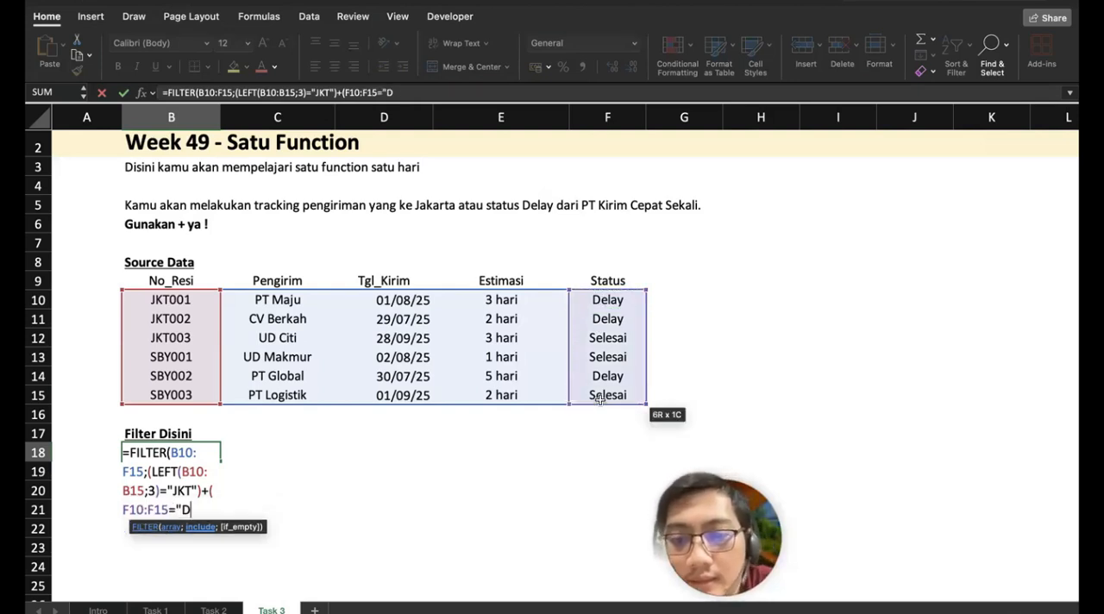
text(ELAY")
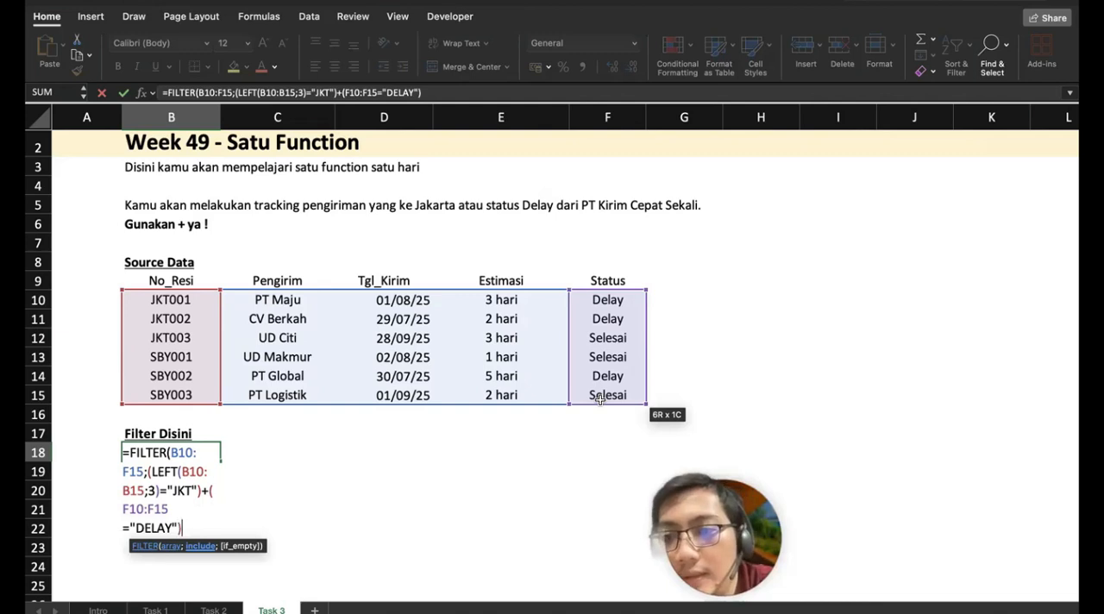
text())
key(Return)
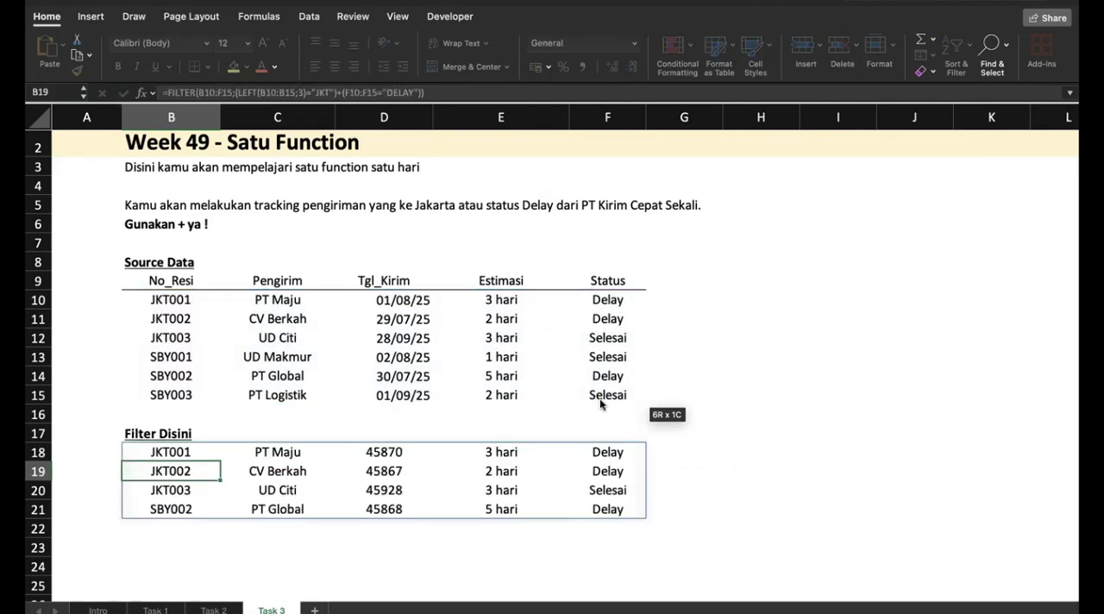
Step: Highlight the source table's Delay cells F10, F11 and F14 and the JKT receipt numbers B10:B12 in yellow
scroll(566, 403, down, 1)
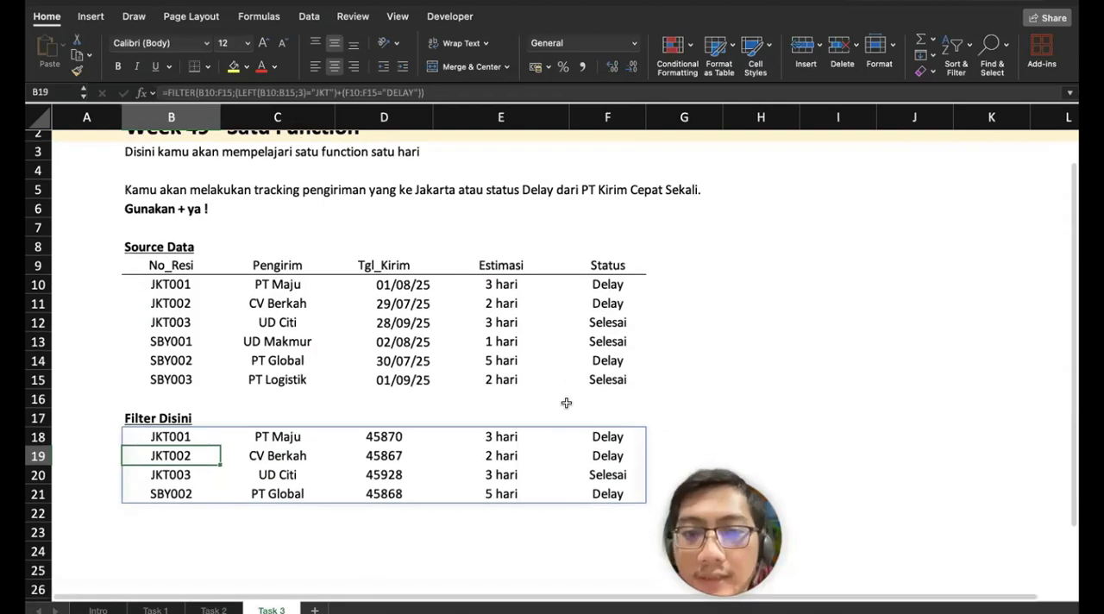
click(608, 291)
drag(609, 303, 609, 353)
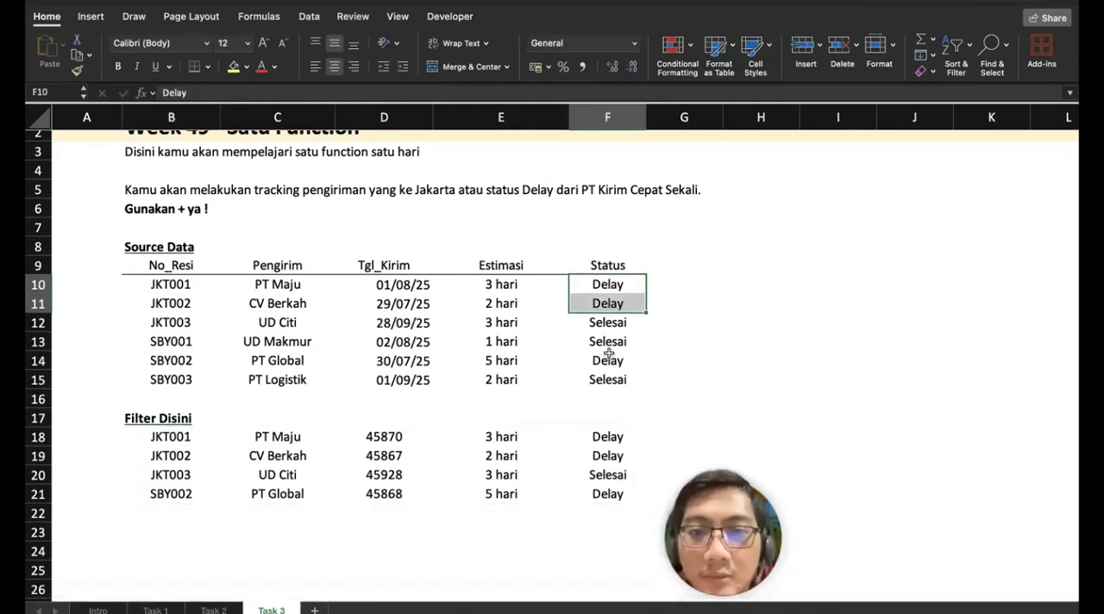
super+click(607, 360)
click(233, 66)
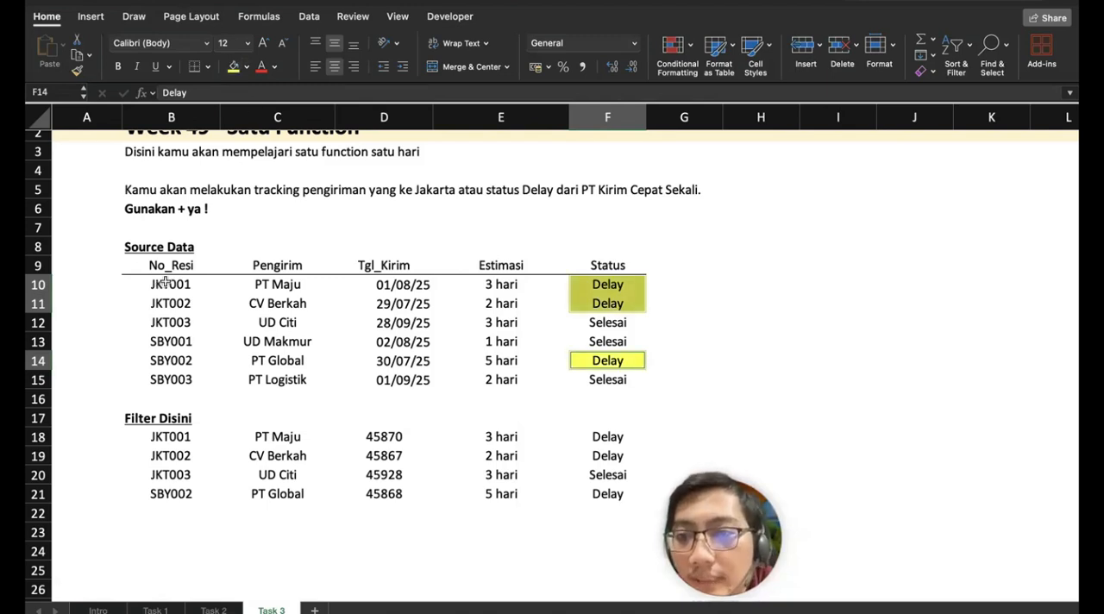
drag(162, 286, 167, 320)
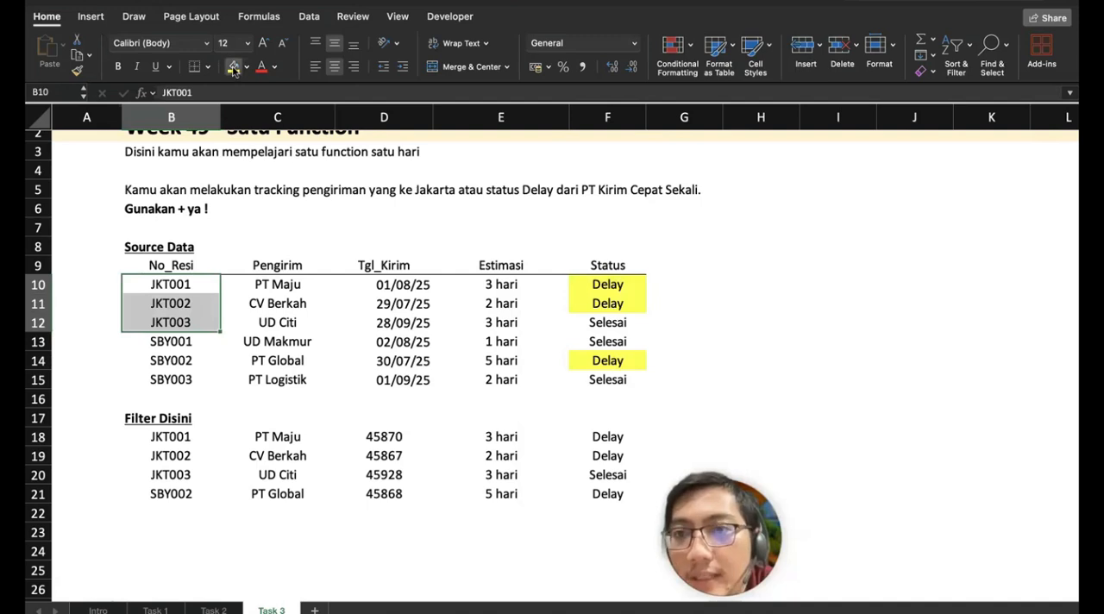
click(233, 66)
Step: Insert a row above the filter output in row 18 and copy the headers B9:F9 into it
click(39, 438)
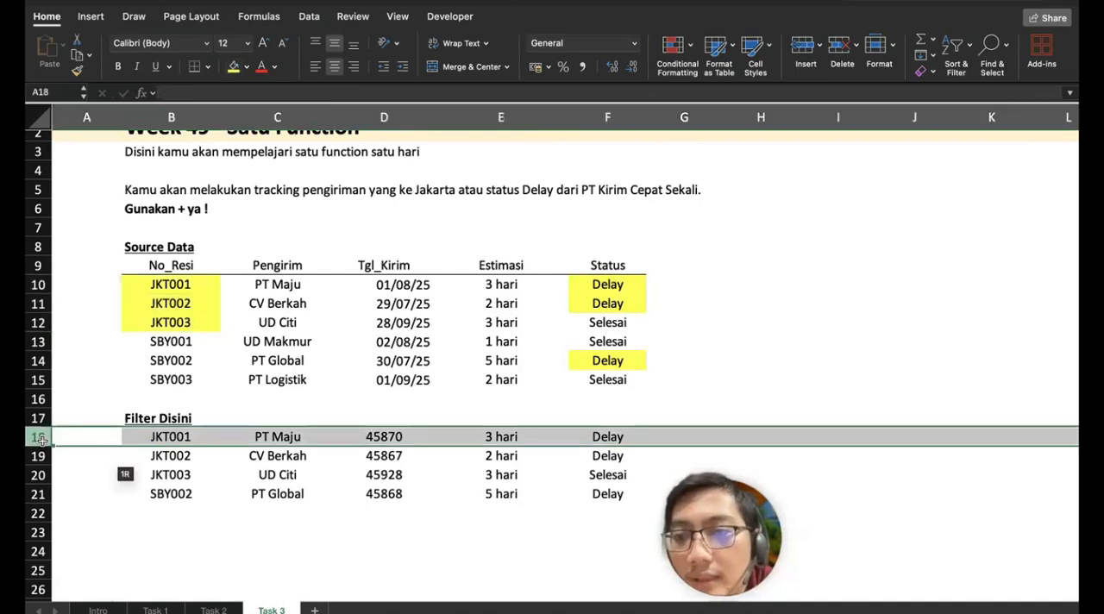
right_click(44, 436)
click(106, 494)
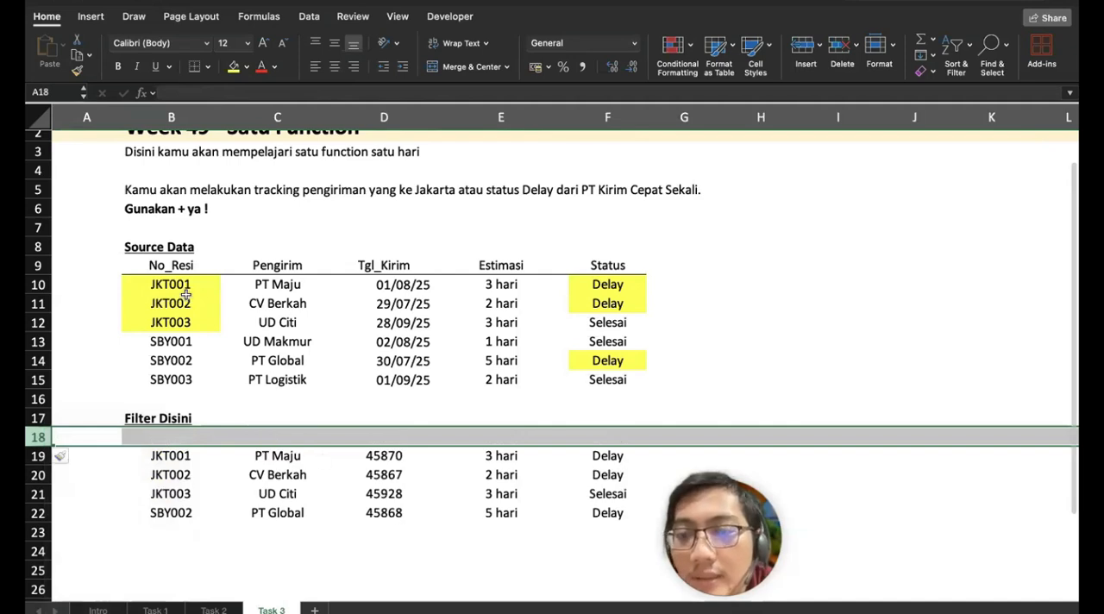
drag(170, 266, 608, 266)
key(cmd+c)
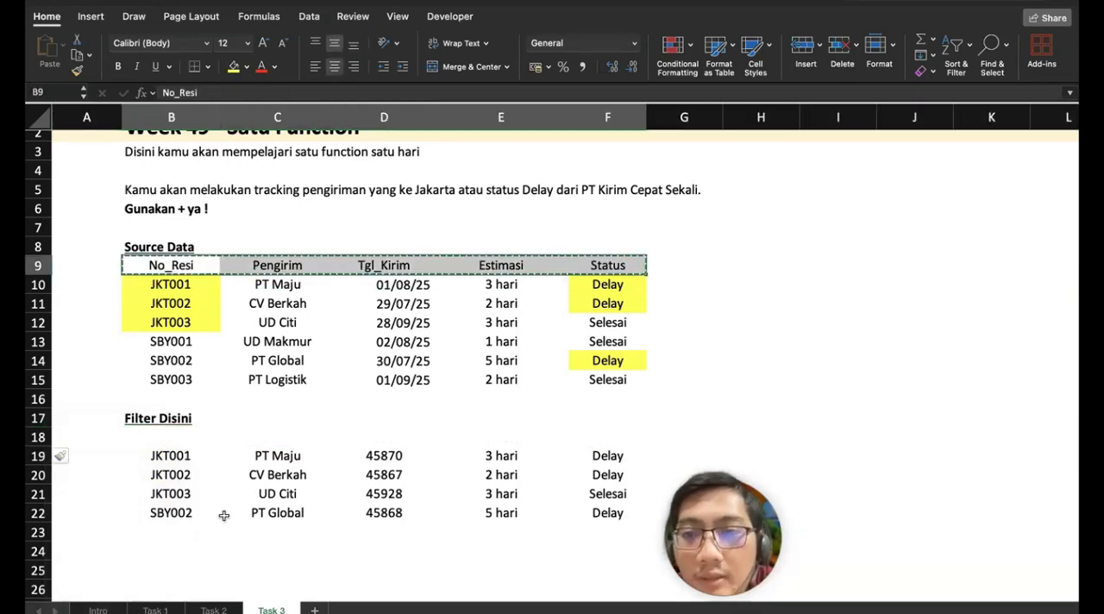
click(173, 436)
key(super+v)
click(358, 494)
Step: Turn on filtering for the source table from its header row B9:F9
scroll(352, 495, down, 3)
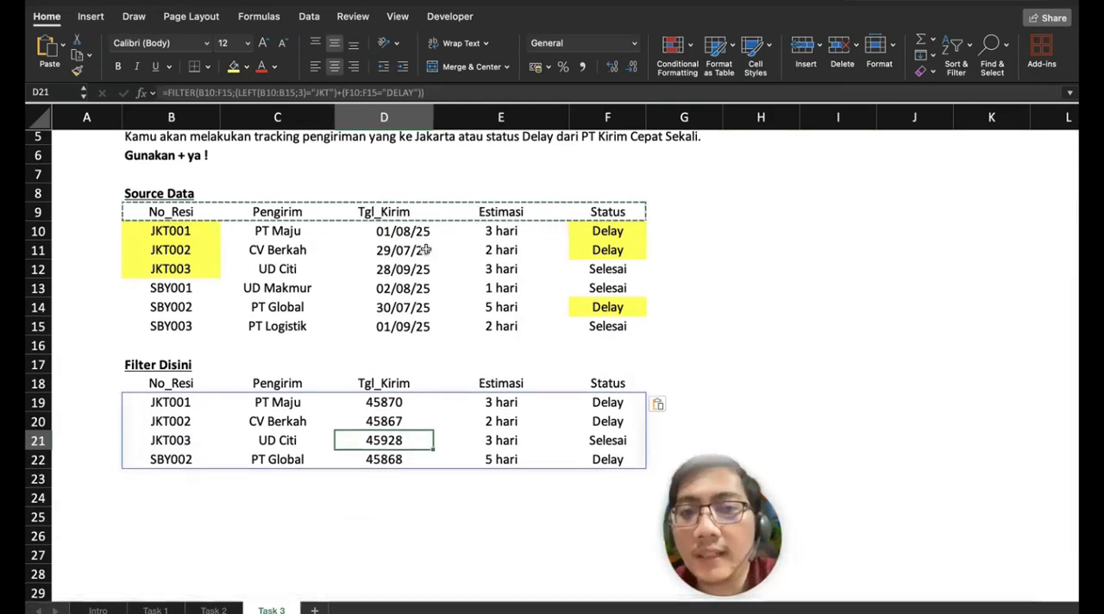
drag(200, 217, 595, 312)
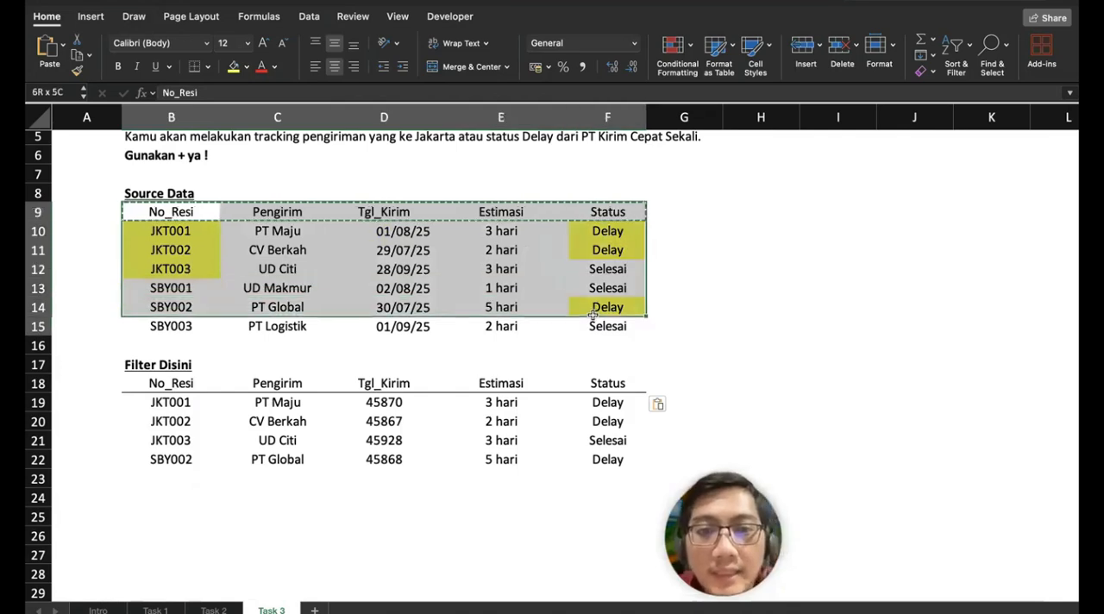
click(957, 48)
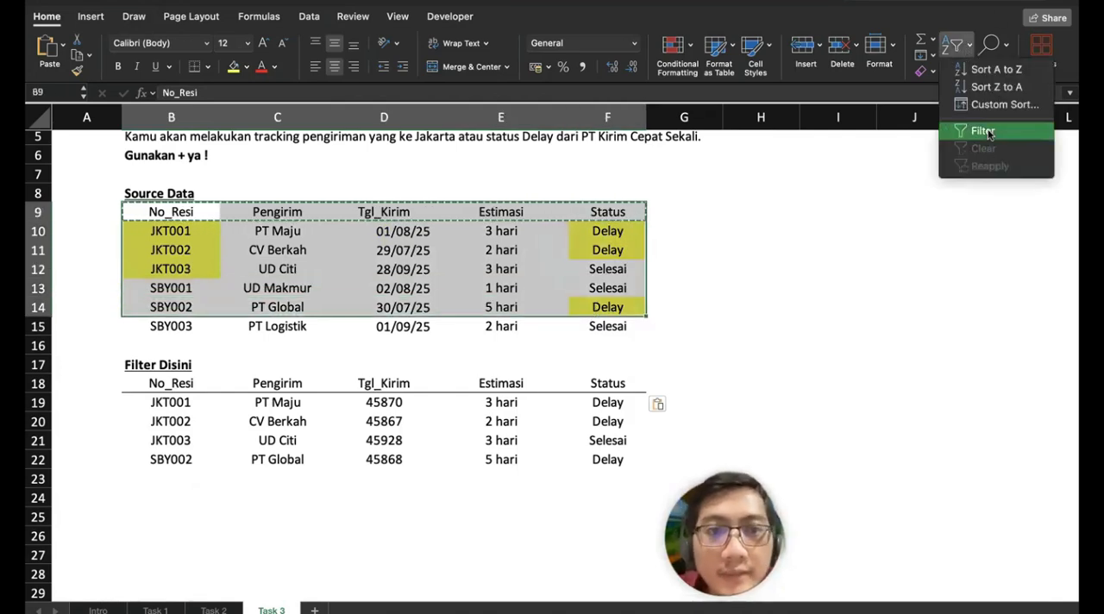
click(988, 134)
click(617, 286)
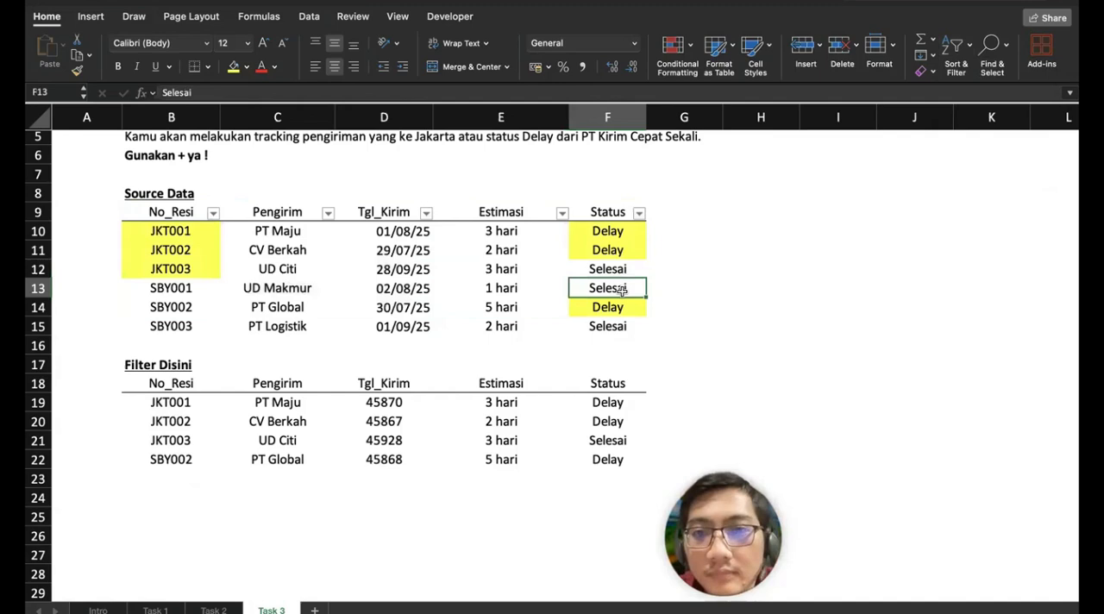
Step: Filter the source table's Status column to show only Delay
click(638, 214)
click(685, 389)
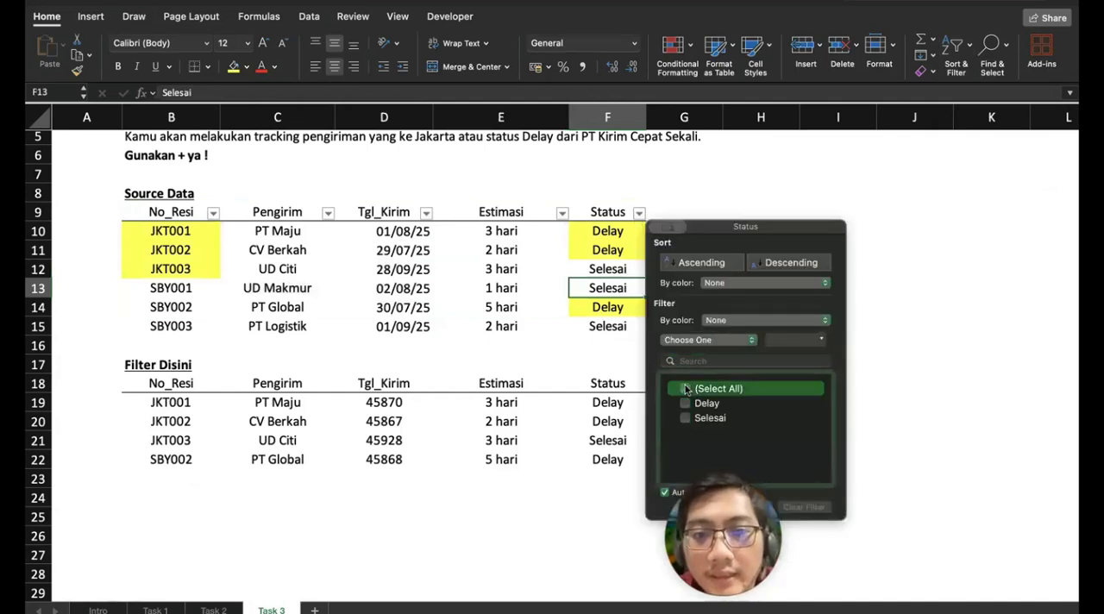
click(686, 403)
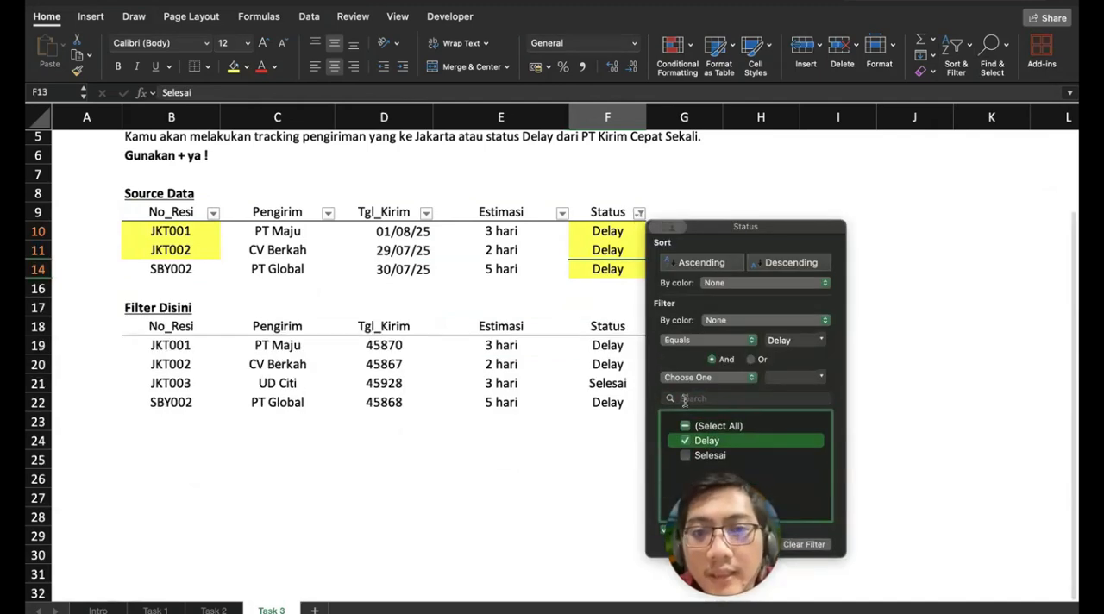
click(395, 259)
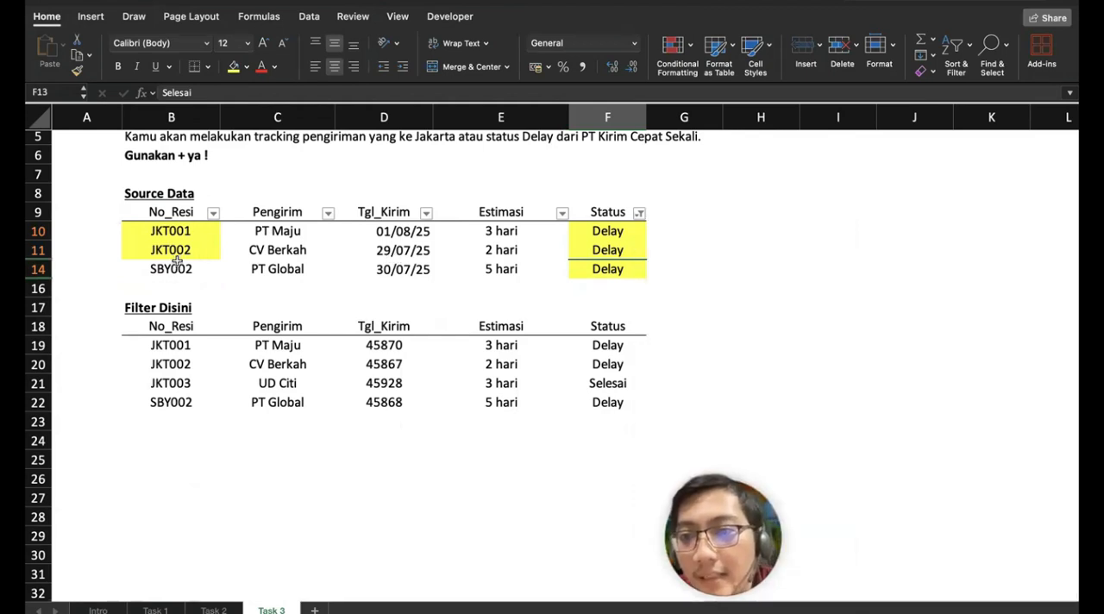
Step: Compare the No_Resi filter choices with the formula output, examining the JKT003 row and the JKT entries in B19:B21
click(192, 384)
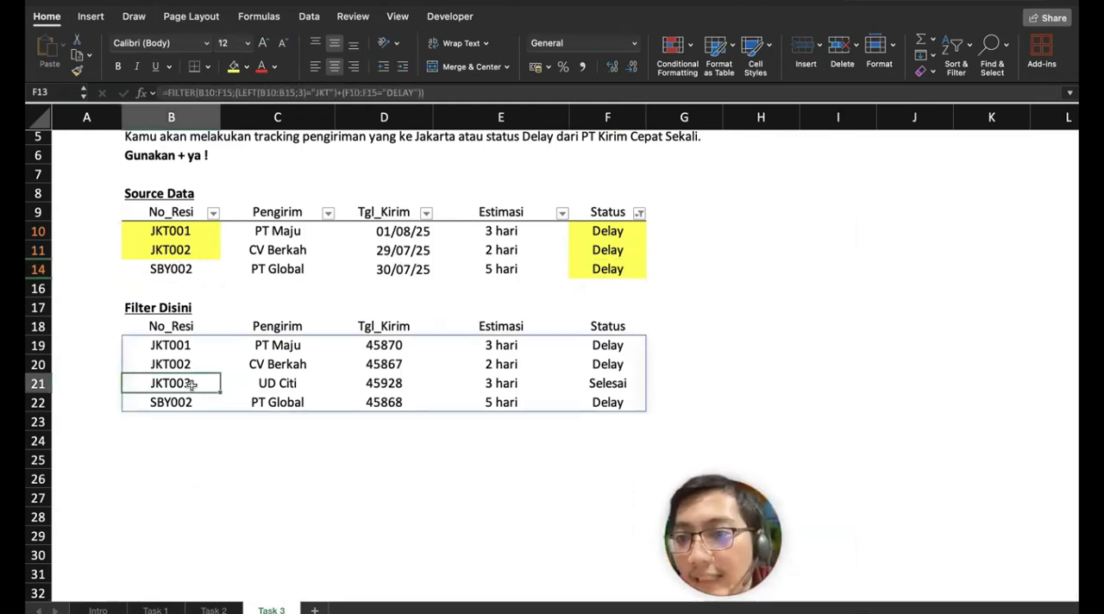
click(213, 213)
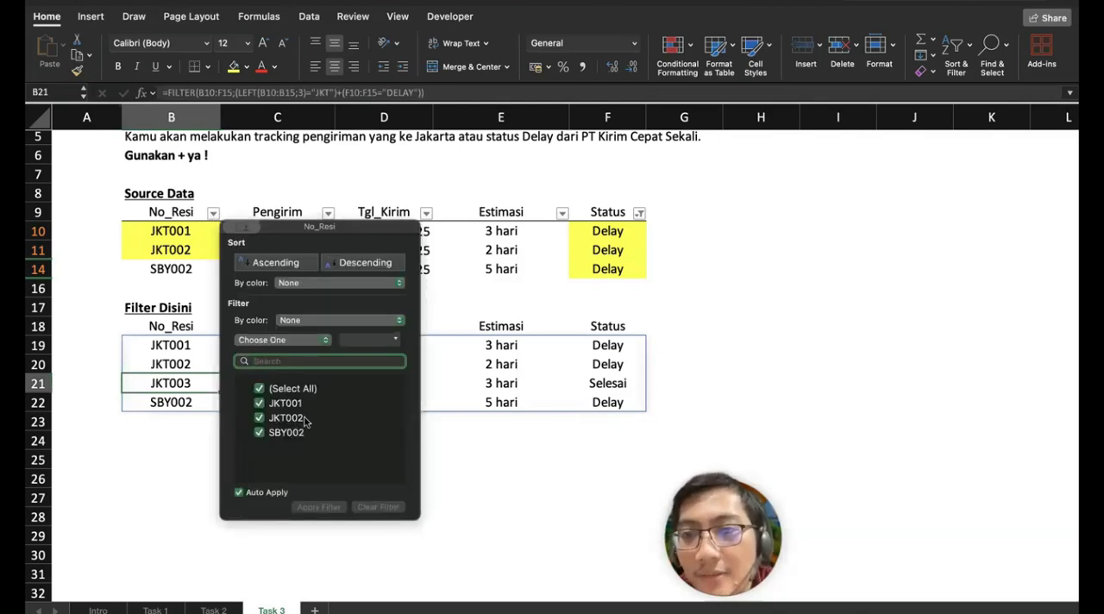
click(533, 337)
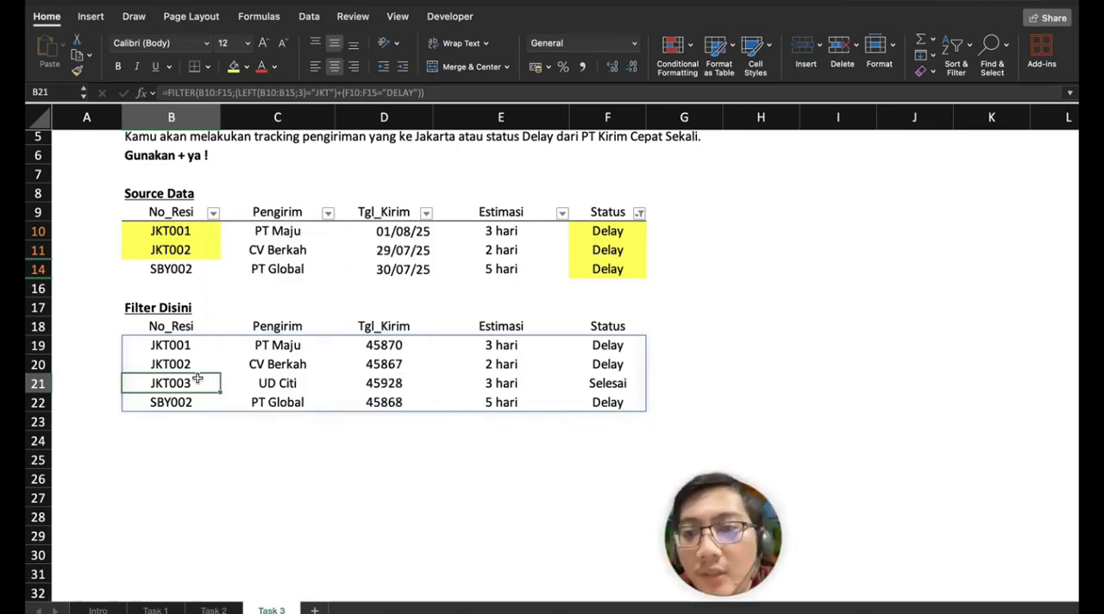
drag(637, 384, 229, 386)
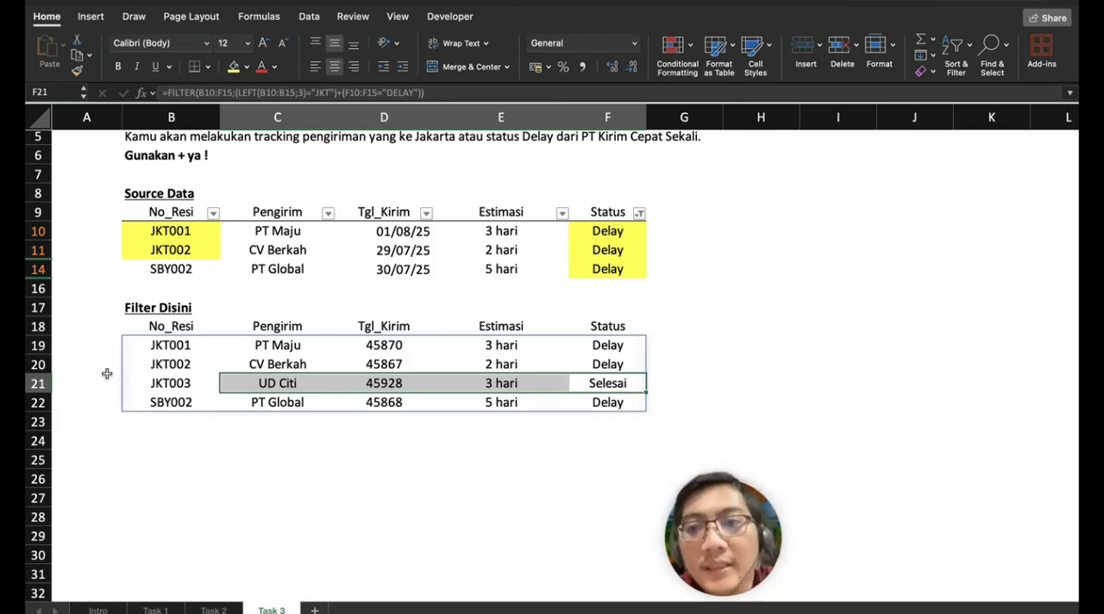
drag(176, 338, 175, 385)
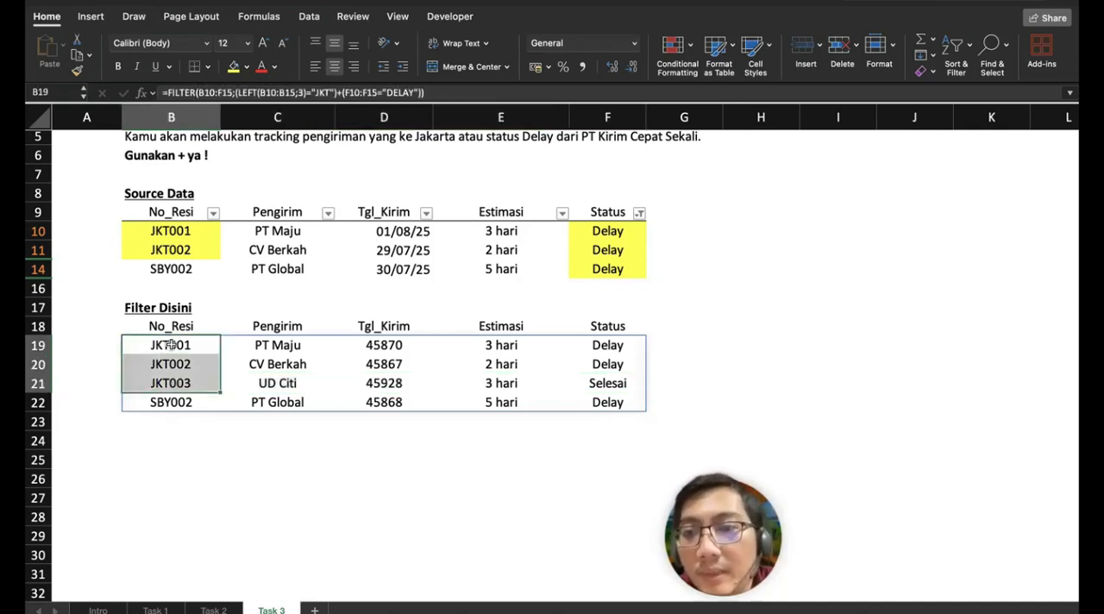
click(171, 343)
Step: Show the formula of B19 as text in B24 with FORMULATEXT and left-align it
click(180, 441)
text(=)
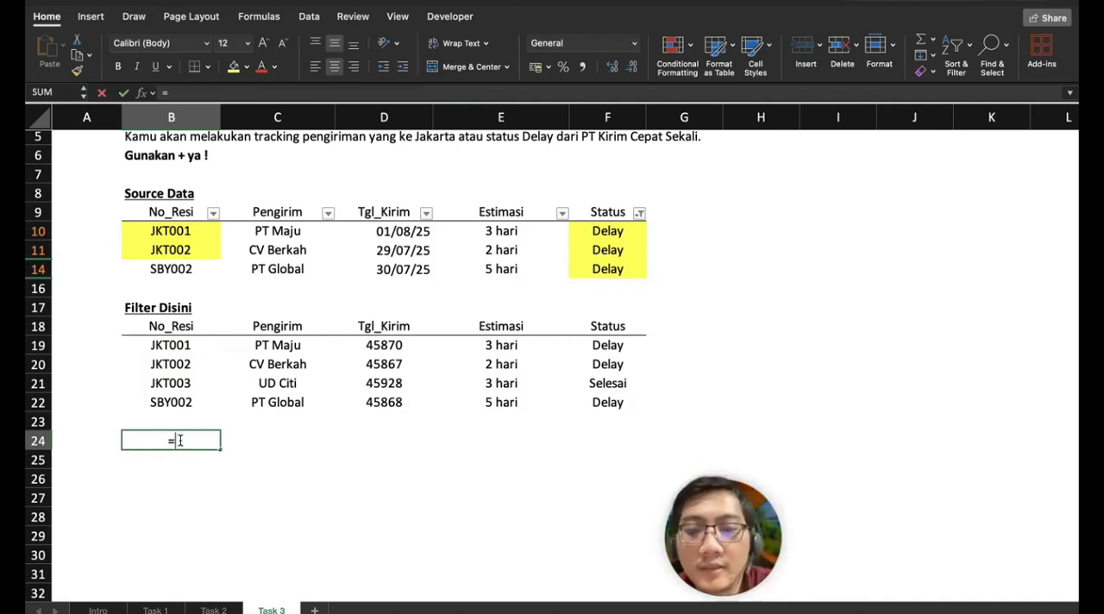
text(FORMULATEXT()
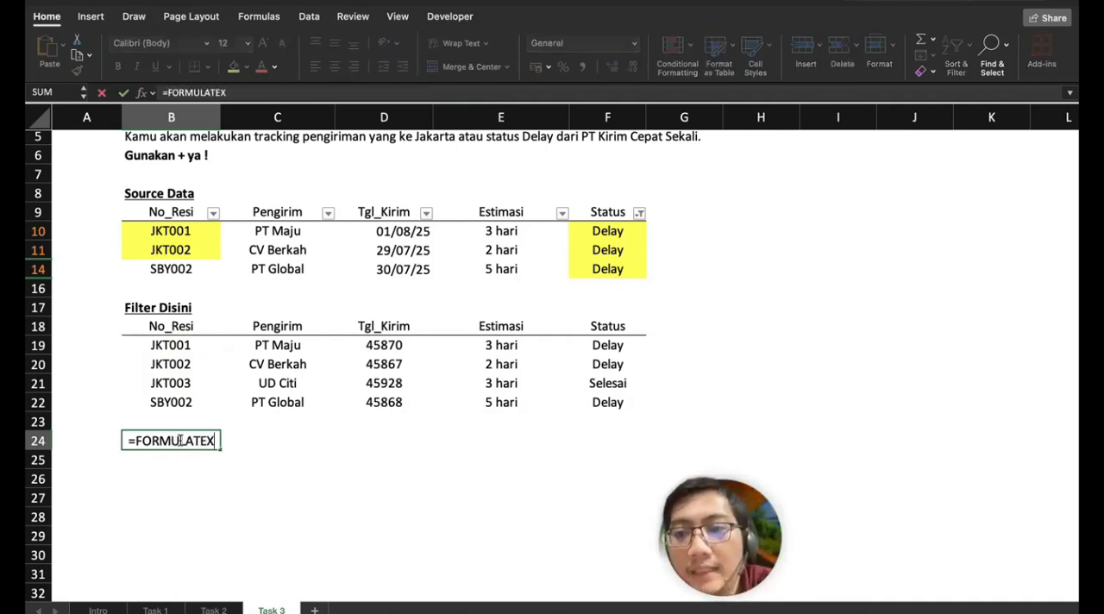
click(198, 350)
key(Return)
click(185, 441)
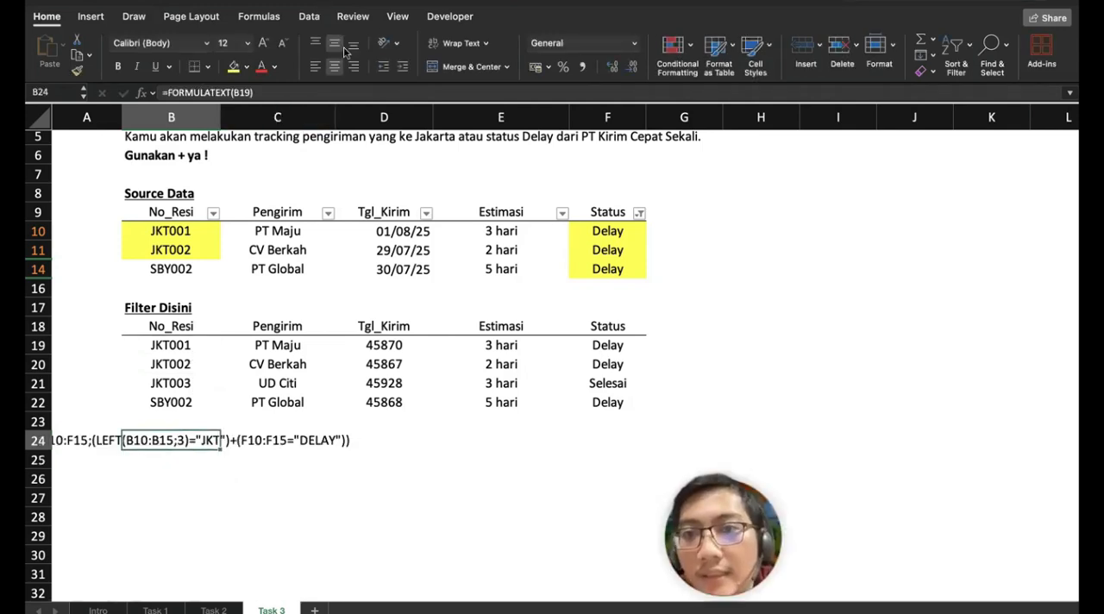
click(317, 67)
click(207, 480)
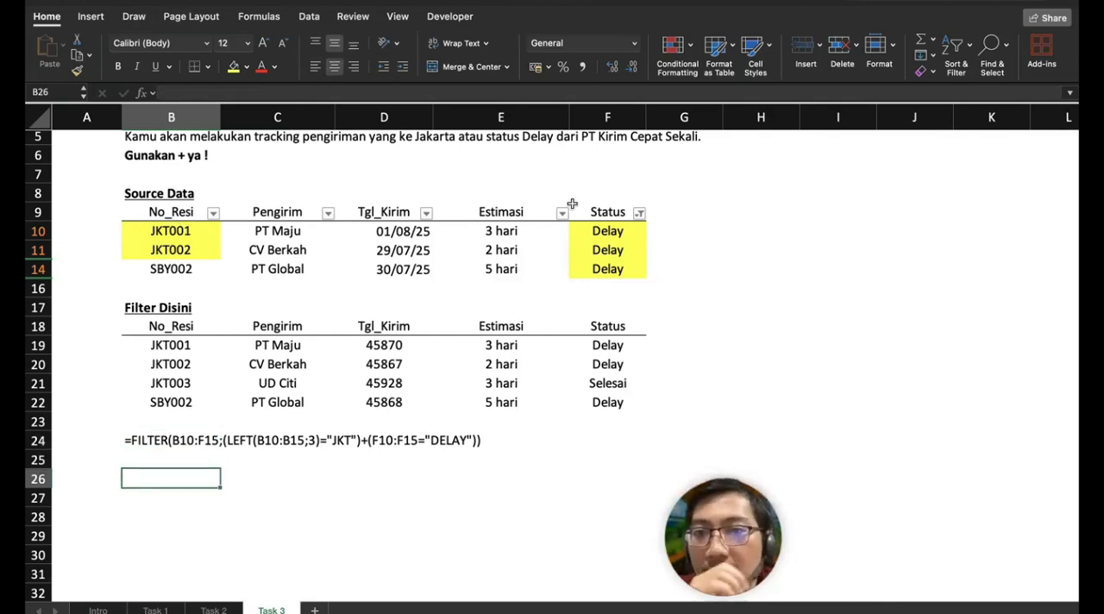
Step: Clear the Status filter from the source table
click(638, 213)
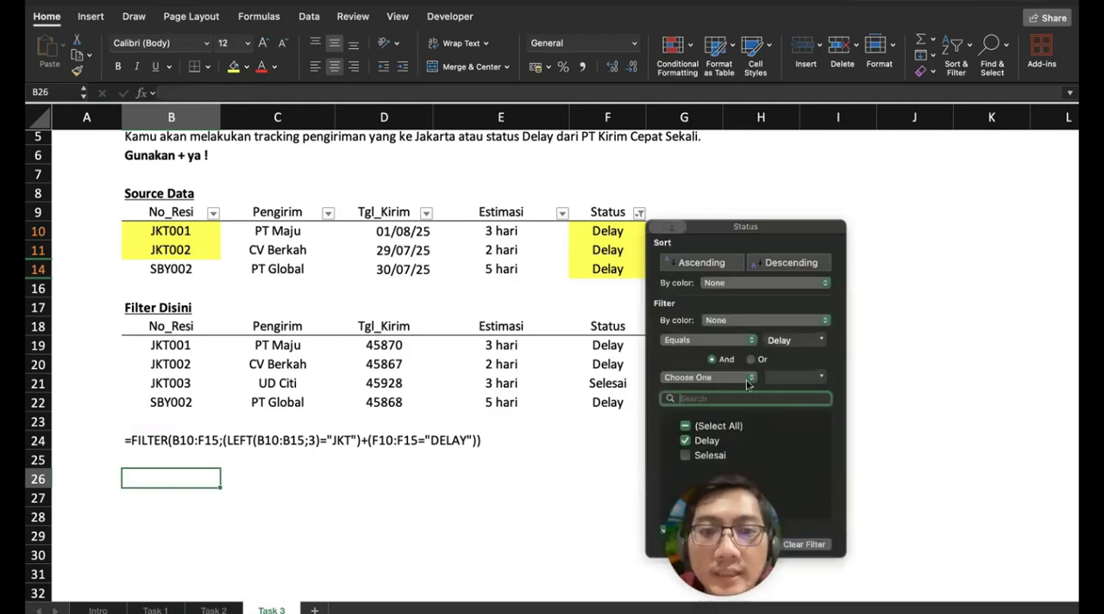
click(805, 543)
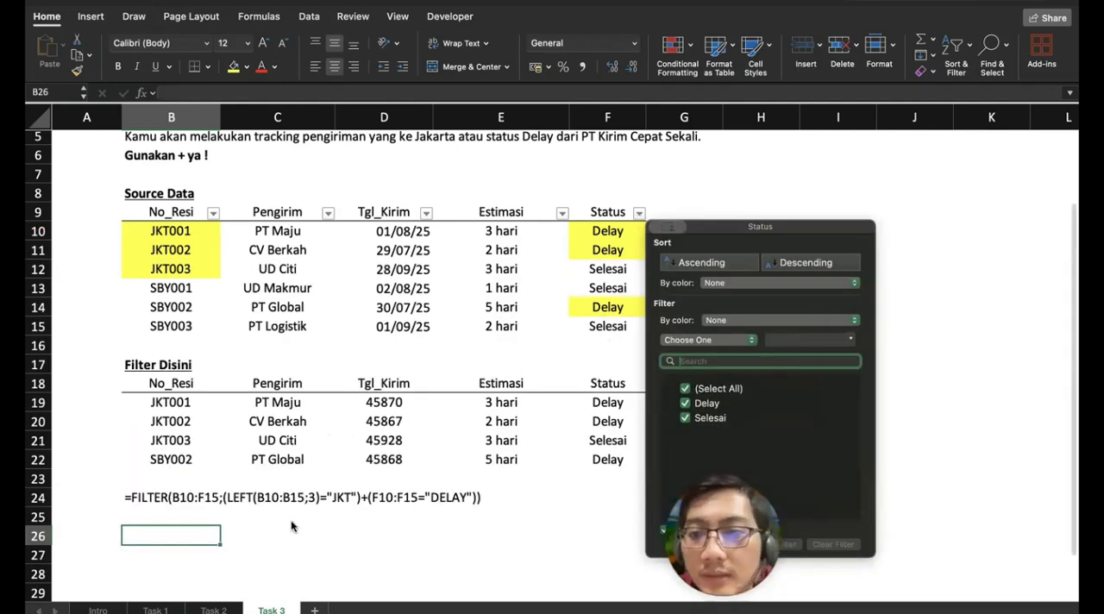
click(246, 532)
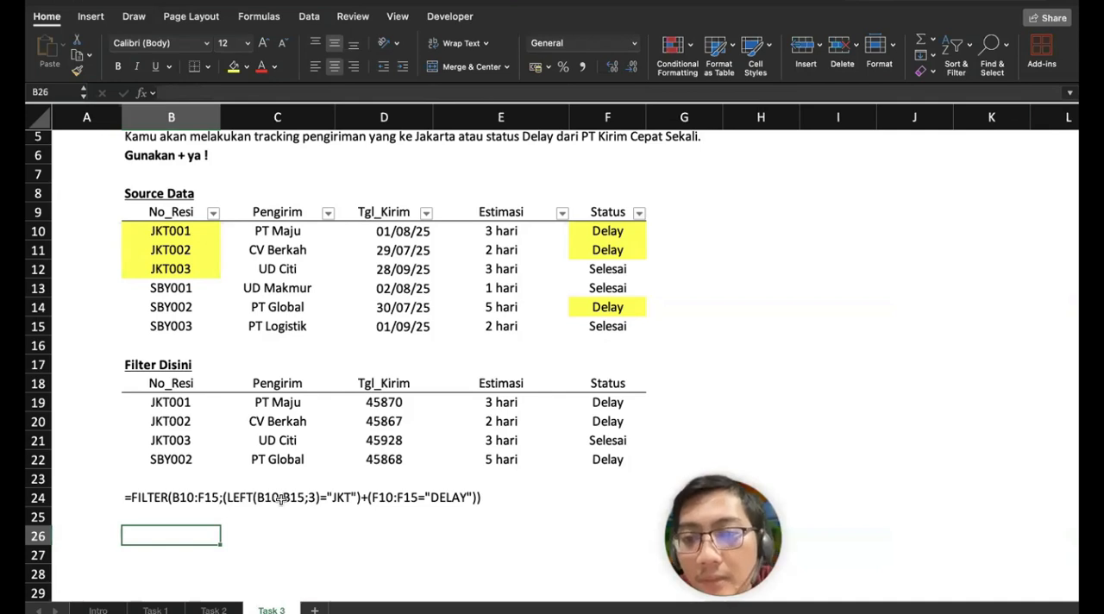
Step: Enter =LEFT(B10;3) in B26 to demonstrate extracting the first three characters of a receipt number
text(=)
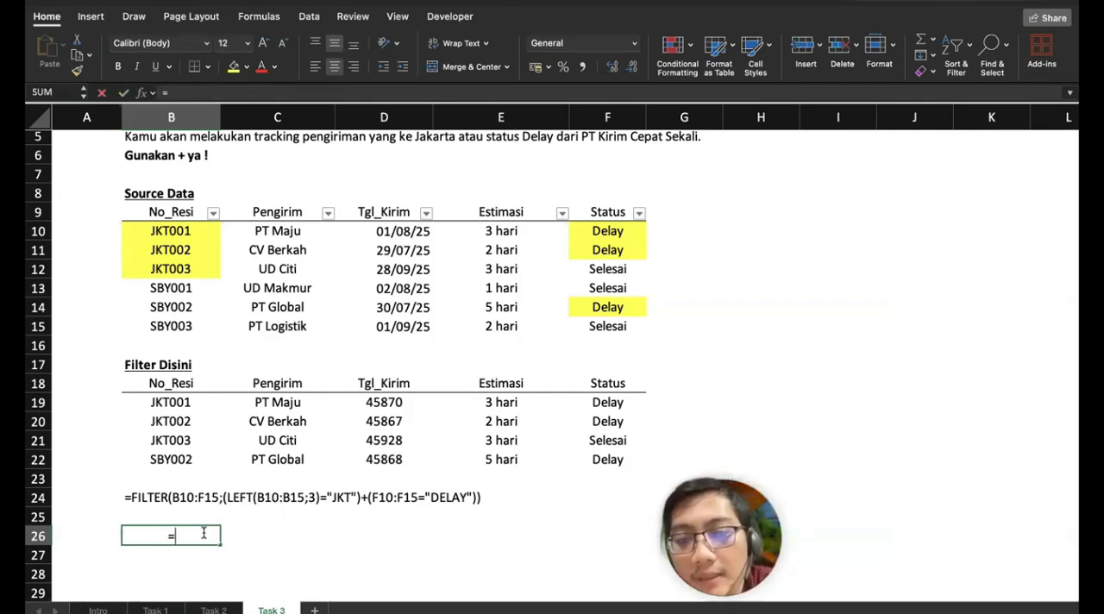
text(LEFT()
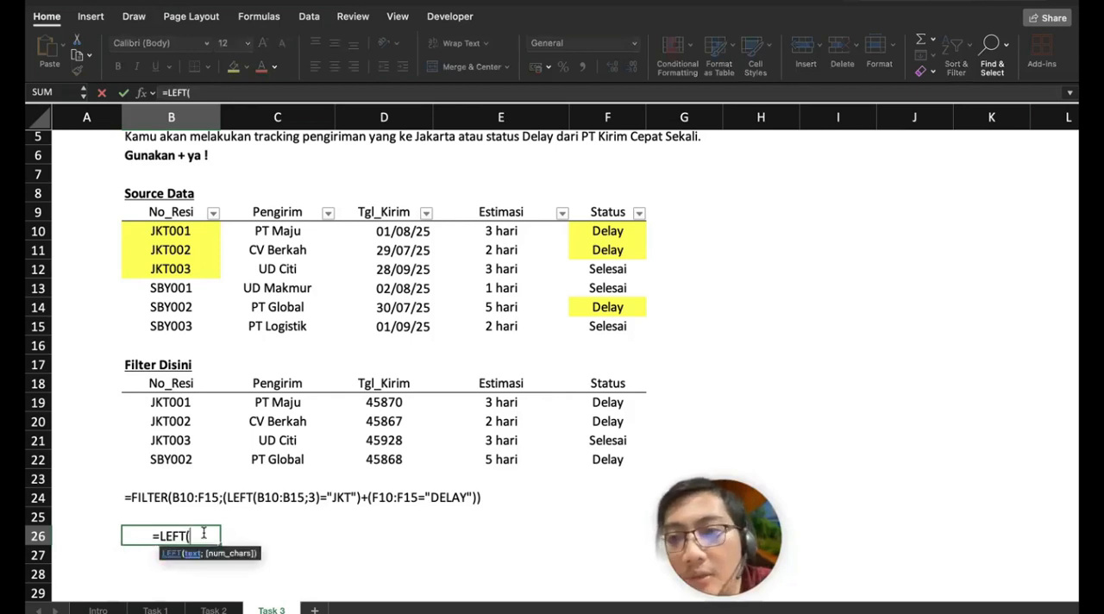
click(179, 228)
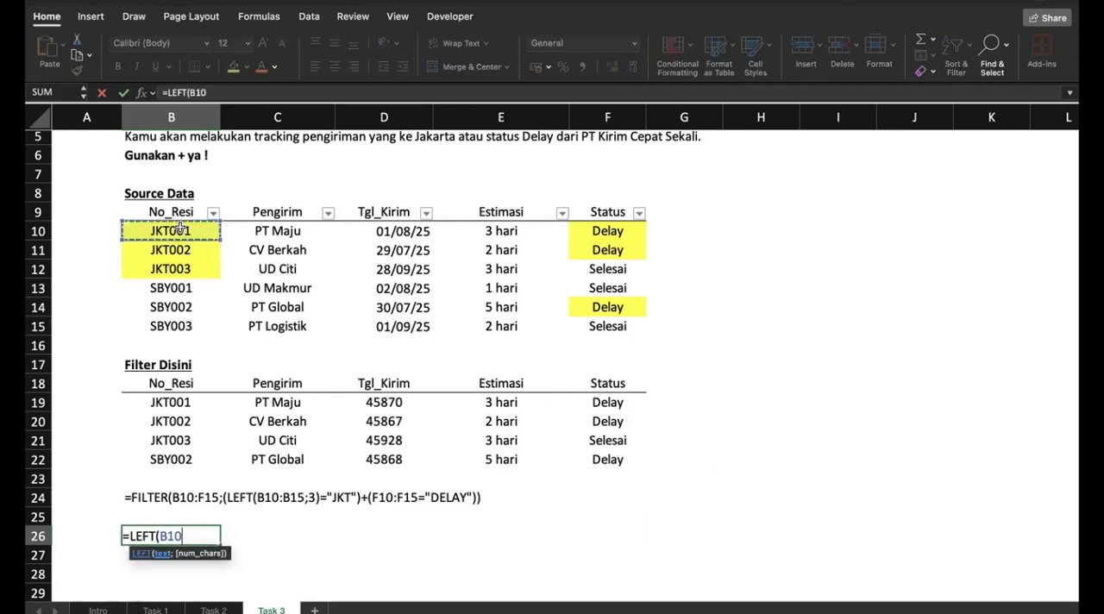
text(;3))
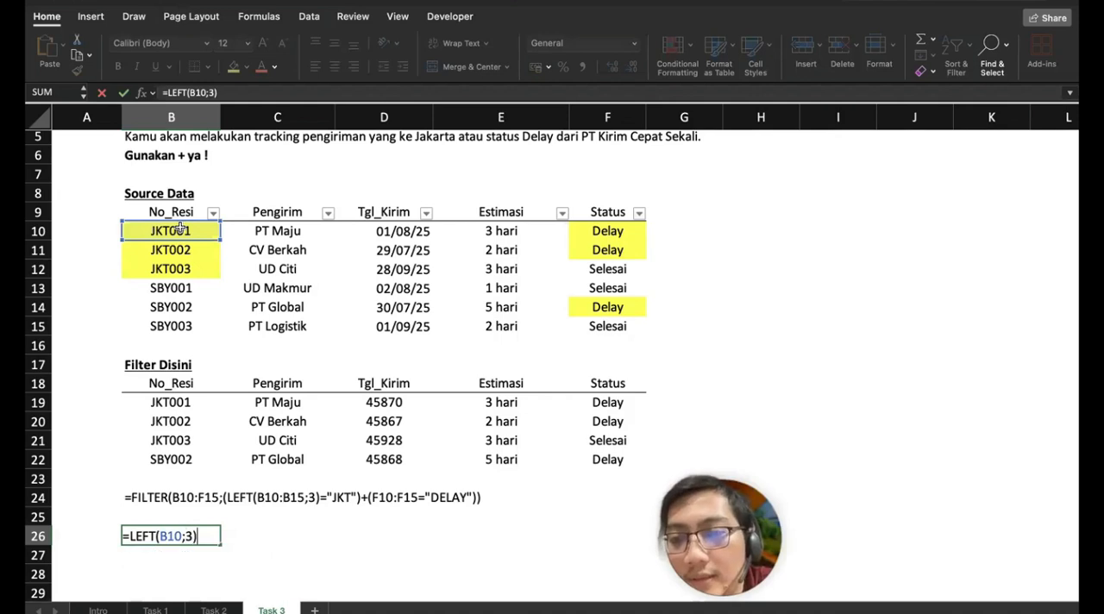
key(Return)
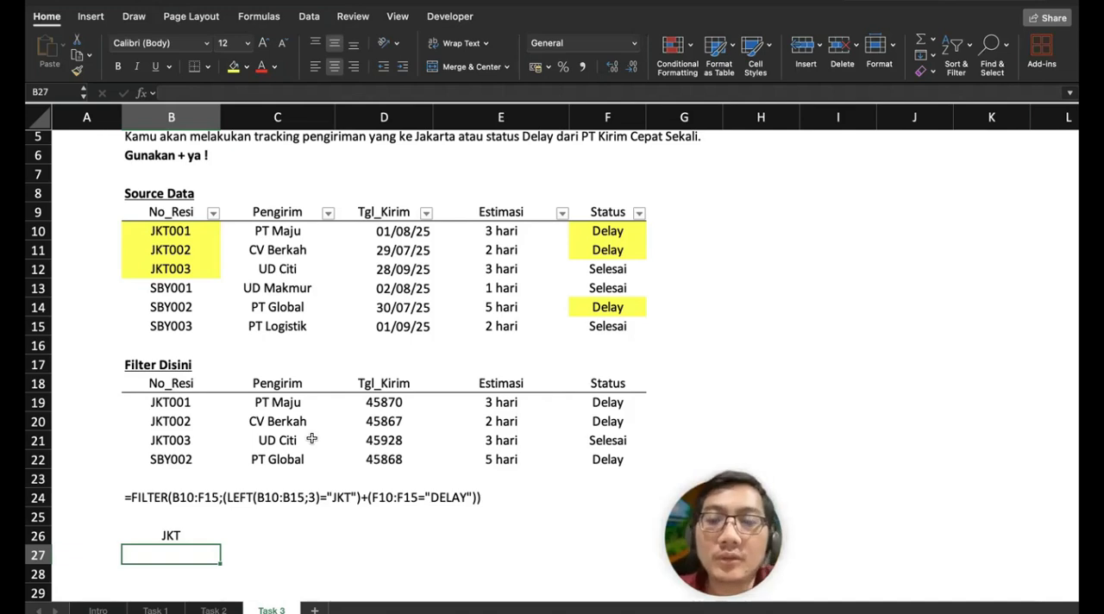
scroll(311, 439, up, 3)
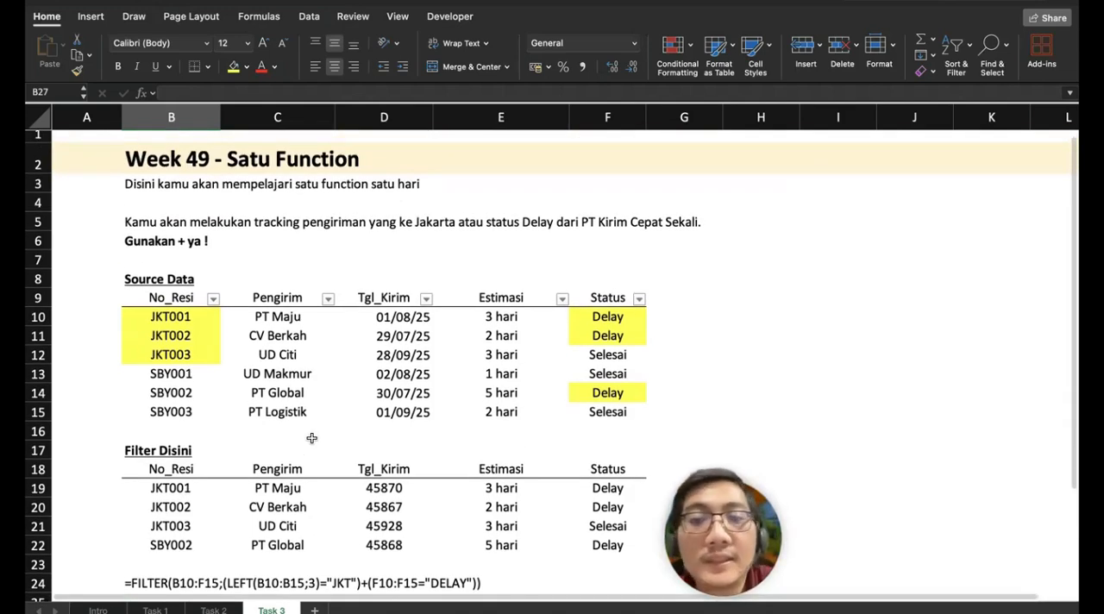